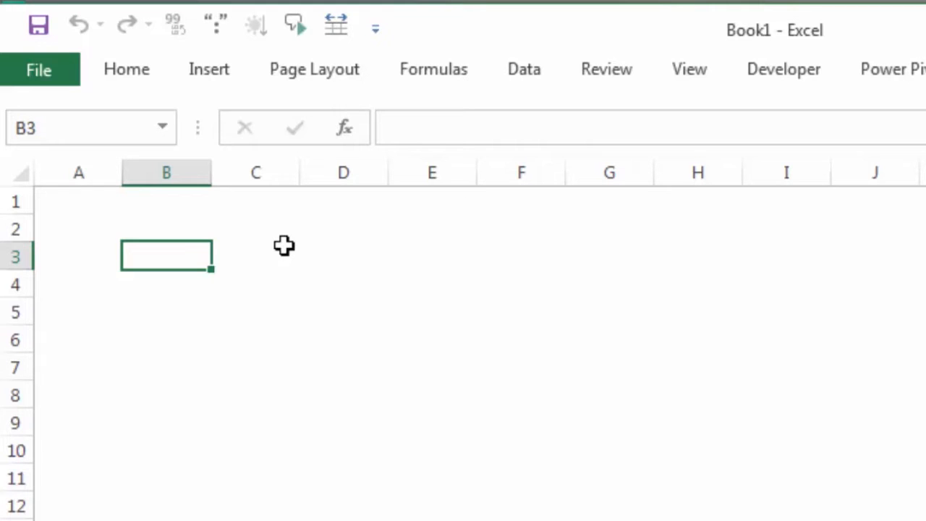
Enter the total 50 in cell B3.
left_click(343, 246)
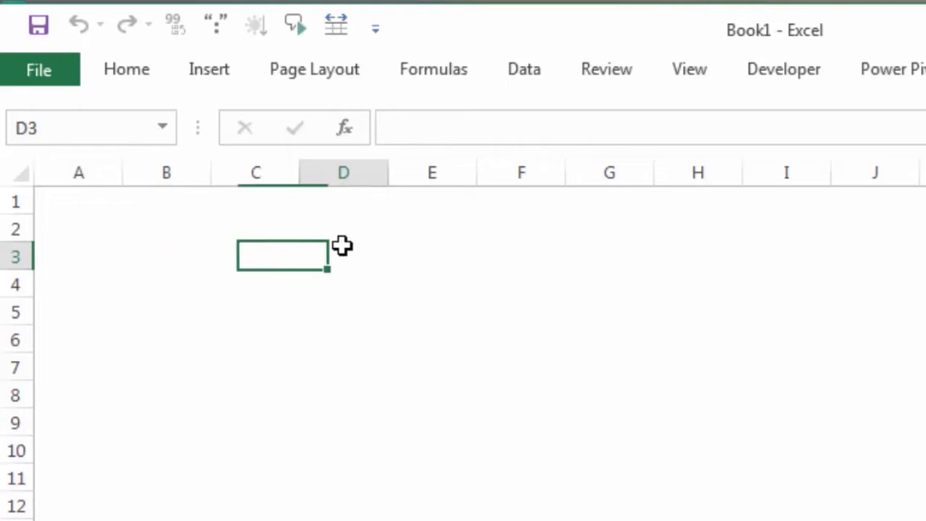
left_click(208, 260)
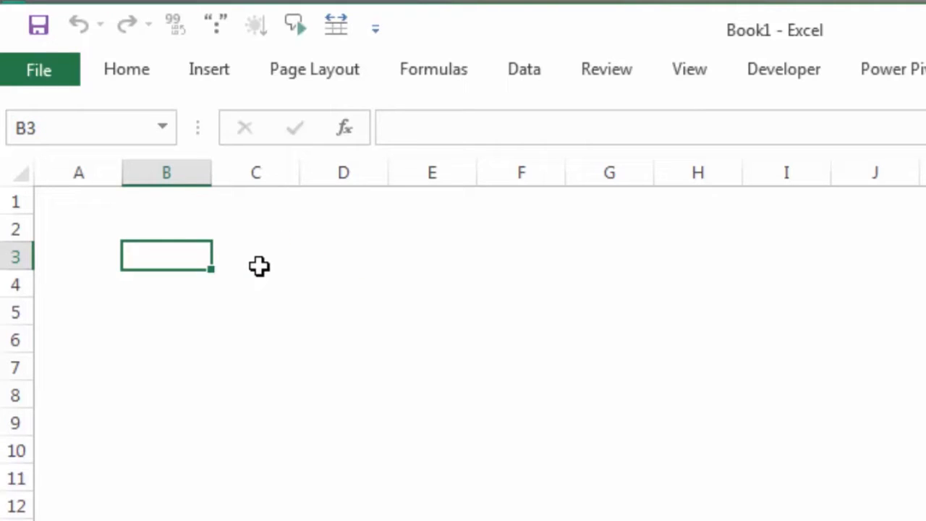
type("50")
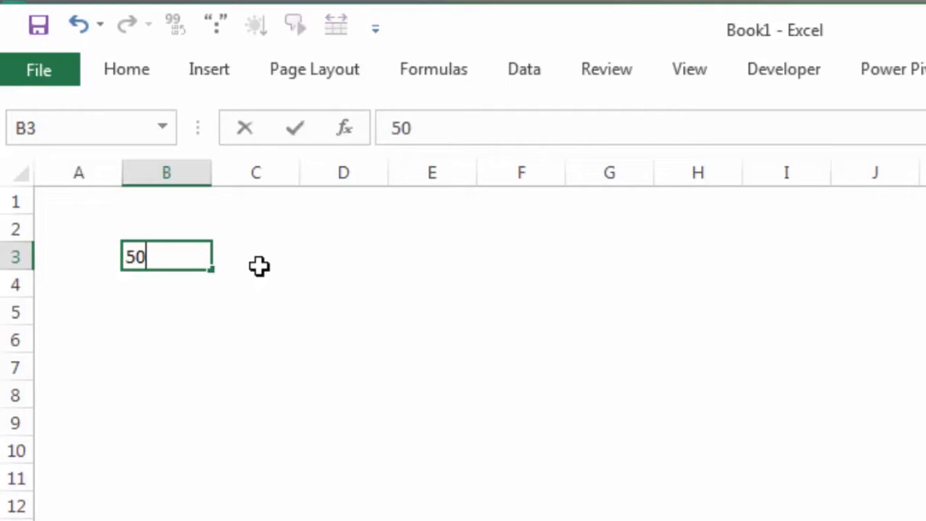
key("Return")
key("Up")
key("Right")
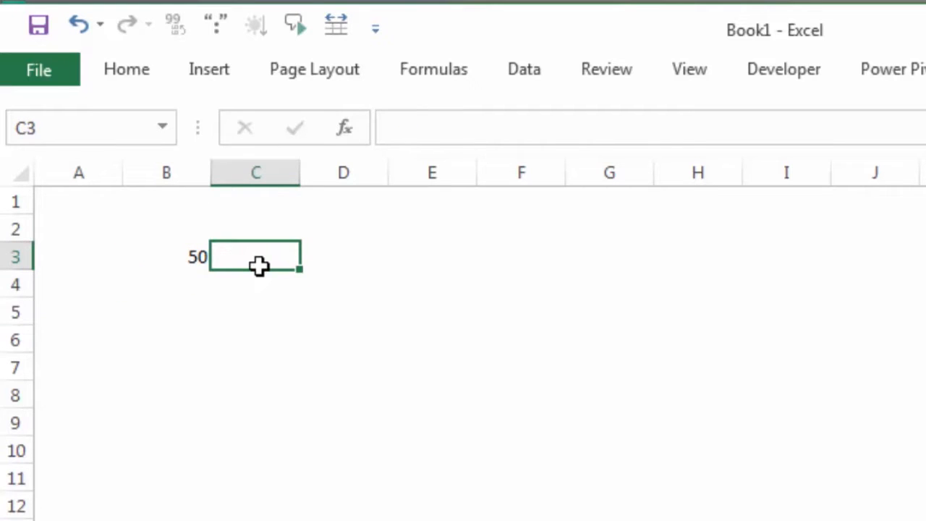
Enter 1 in cell E3 and fill a number series from 1 to 6 down to E8.
left_click(393, 255)
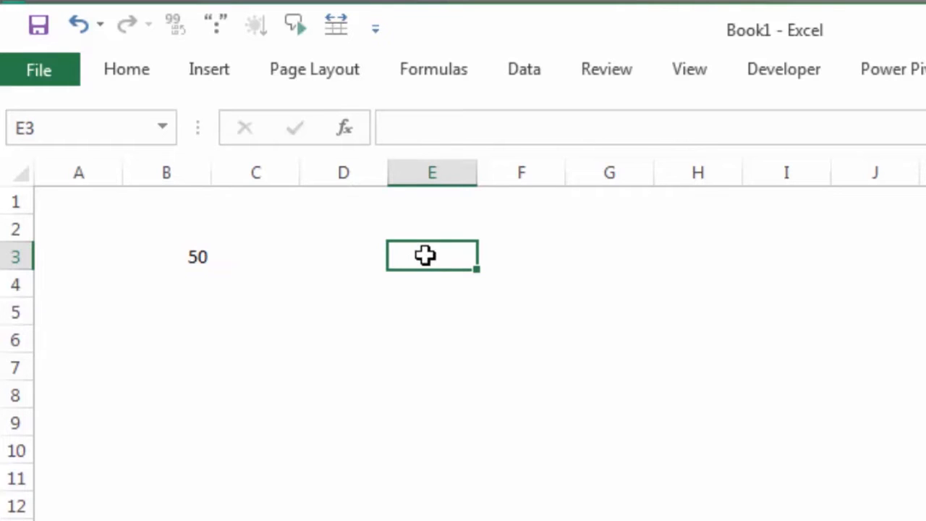
mouse_move(425, 255)
left_mouse_down()
mouse_move(427, 409)
mouse_move(426, 254)
left_mouse_up()
type("1")
key("Return")
left_click(426, 254)
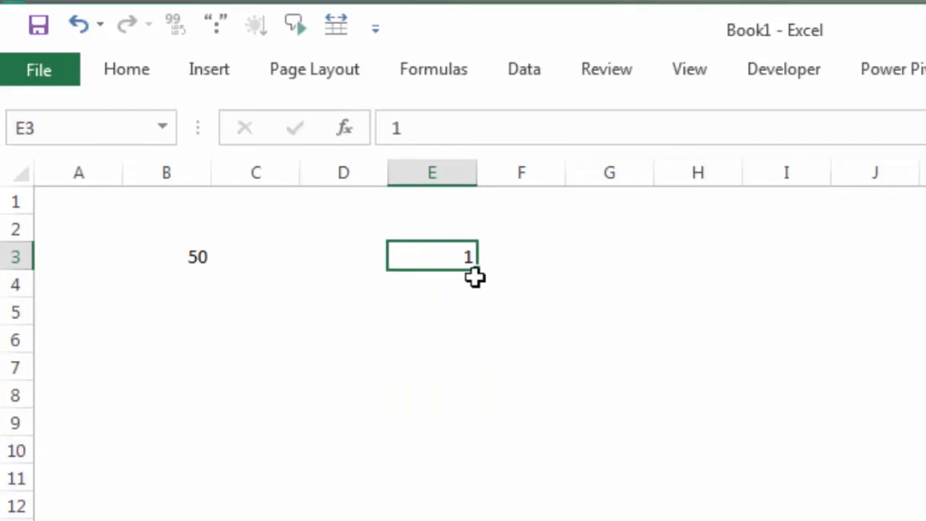
left_click_drag(478, 268, 488, 398)
left_click(634, 321)
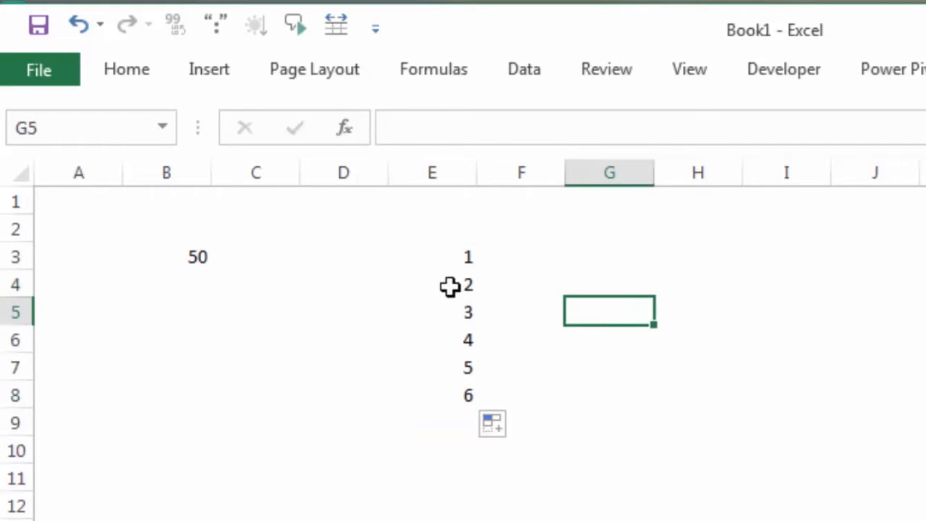
Enter =RAND() in cell D3 and fill it down to D8, beside the numbers 1 to 6.
left_click(366, 265)
left_click(432, 257)
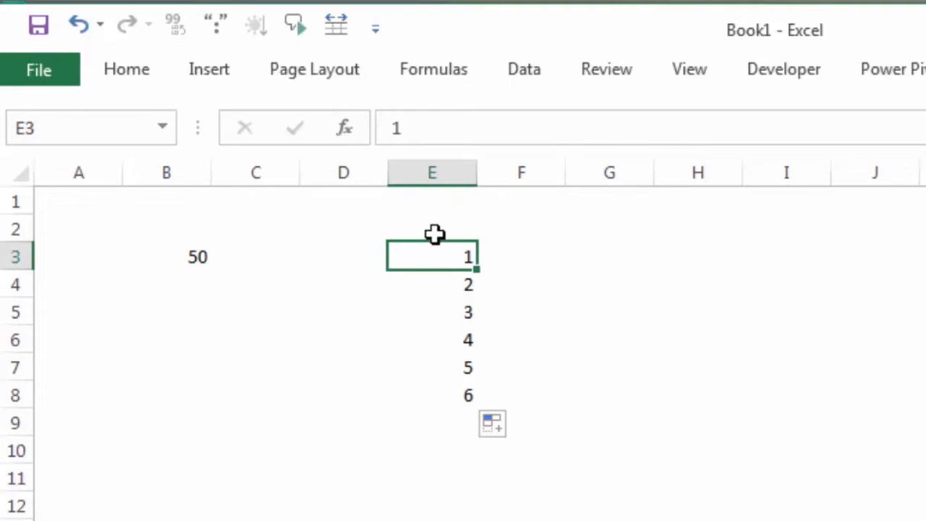
left_click(345, 260)
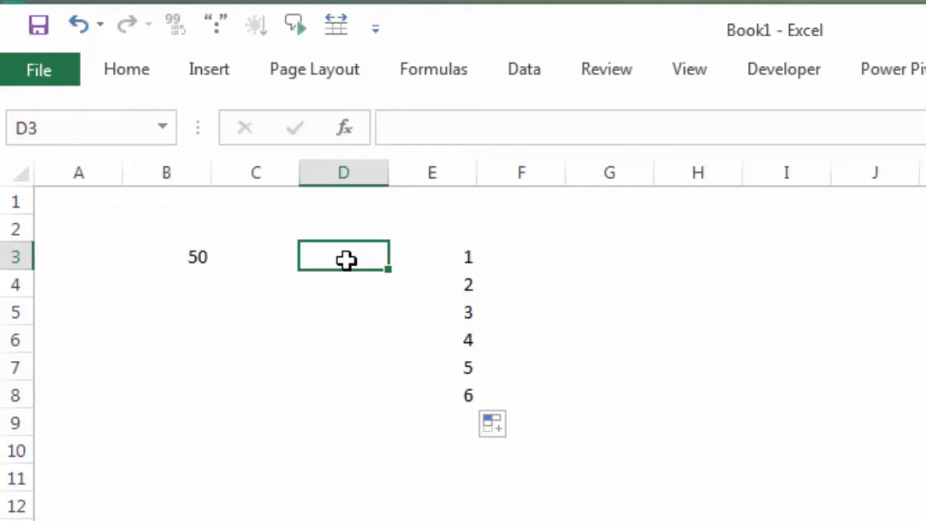
type("=ran")
key("Tab")
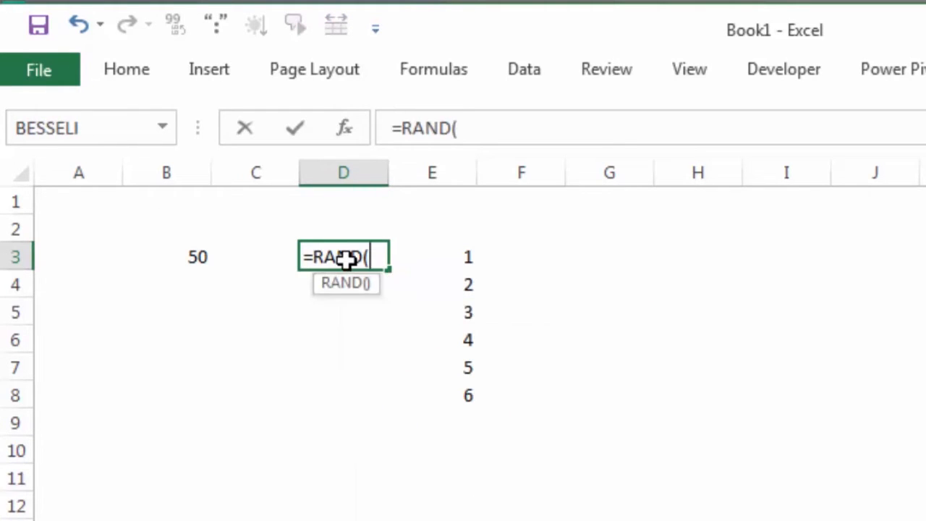
key("Return")
left_click(347, 260)
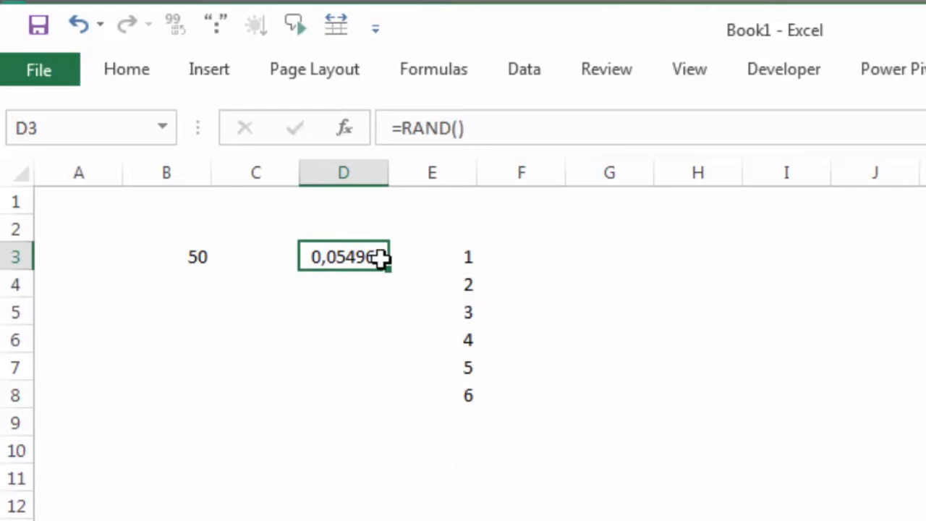
left_click_drag(390, 268, 395, 414)
left_click(676, 332)
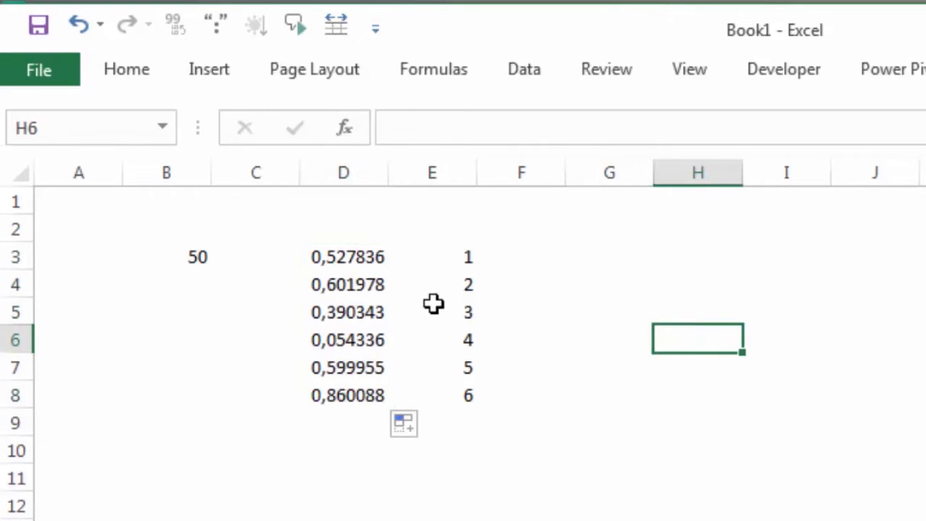
left_click(554, 253)
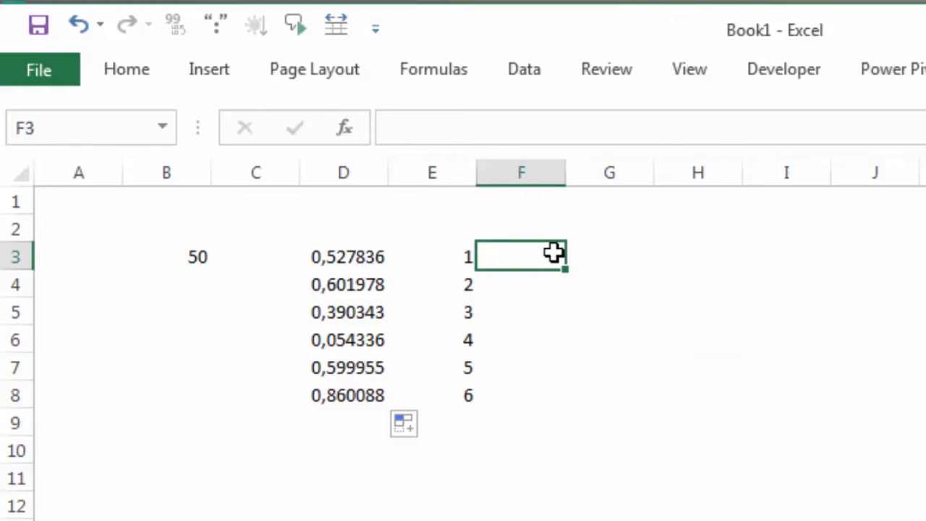
left_click(458, 265)
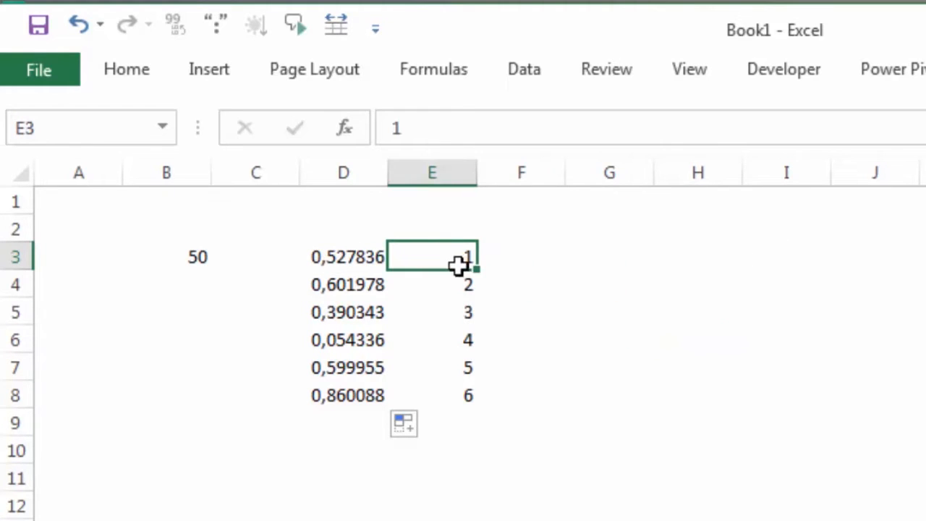
left_click(517, 265)
left_click(474, 288)
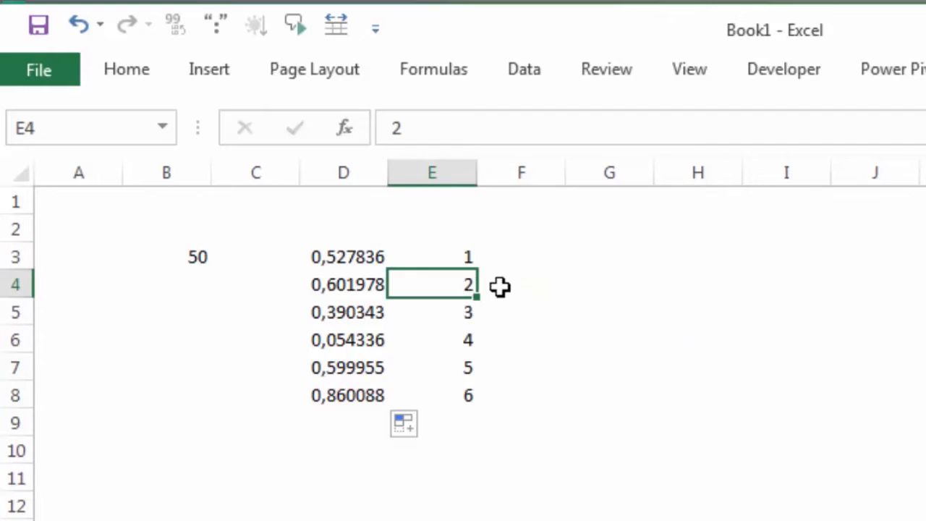
left_click(503, 287)
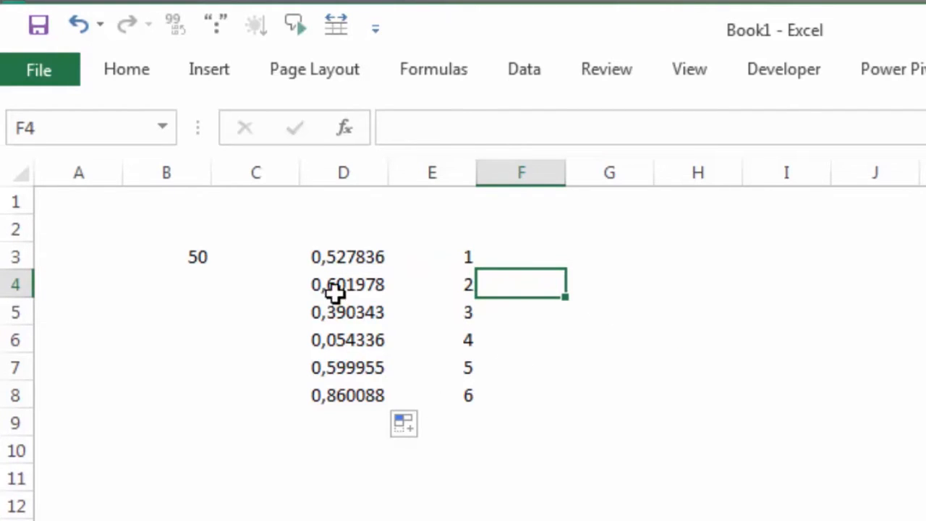
left_click(201, 253)
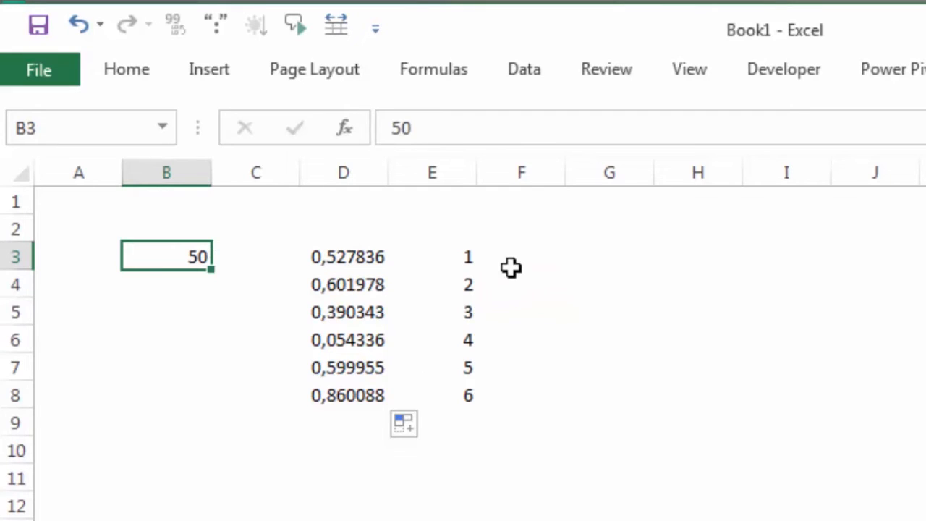
Enter the formula =D3/SUM(D:D)*$B$3 in cell F3 and fill it down to F8.
left_click(515, 263)
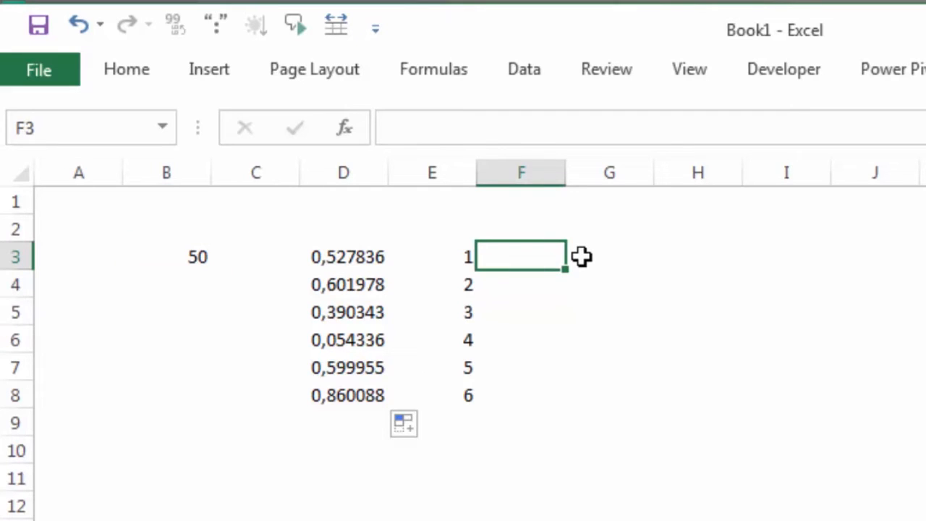
type("=")
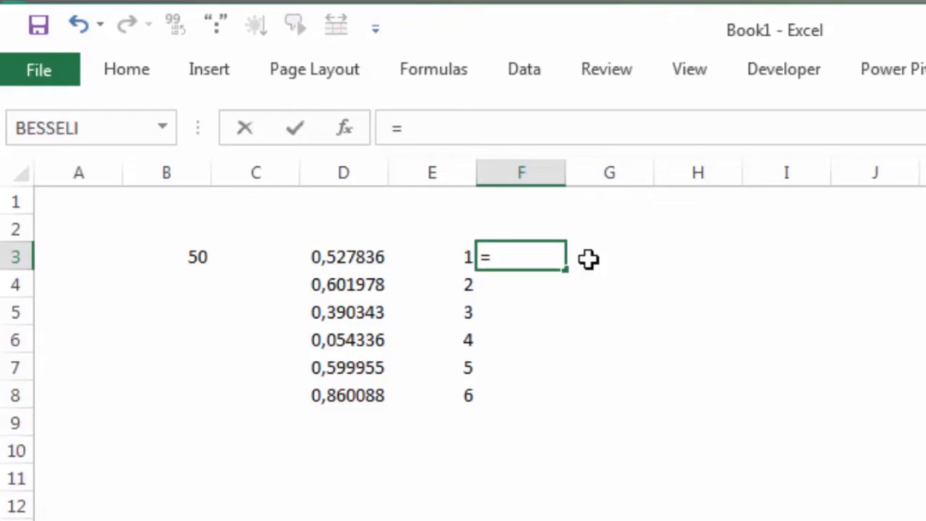
left_click(359, 258)
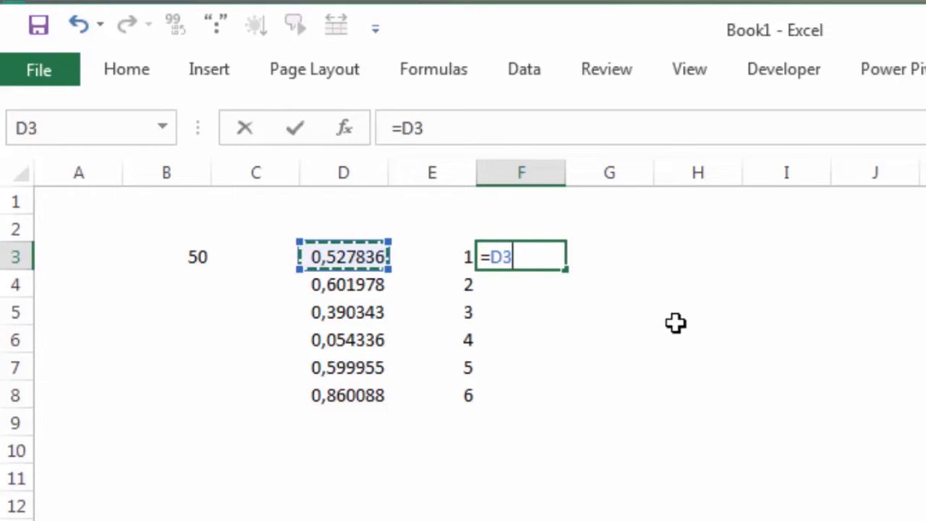
type("/")
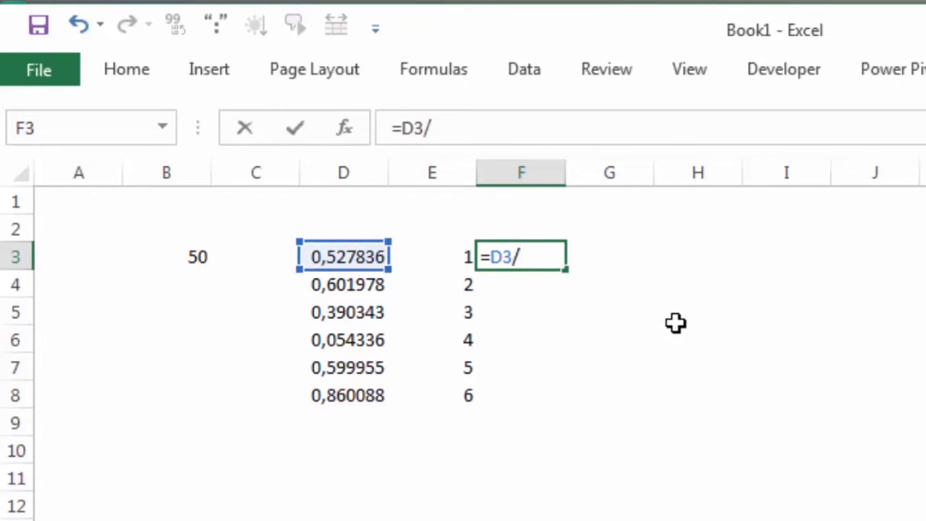
type("sum")
key("Tab")
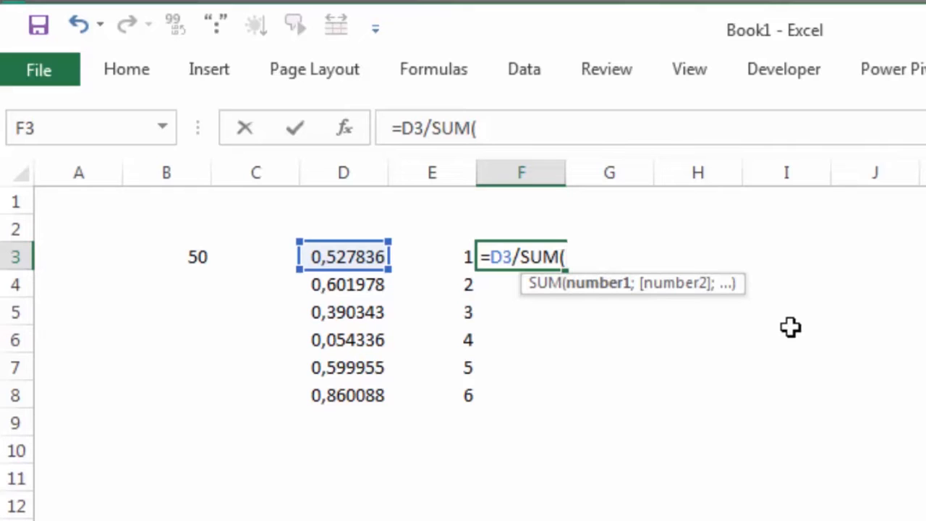
type("D:D")
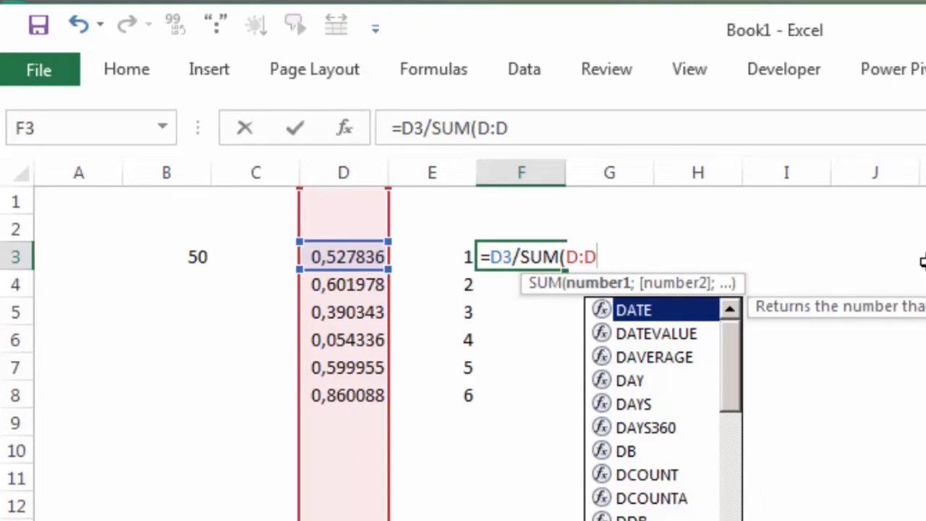
type(")")
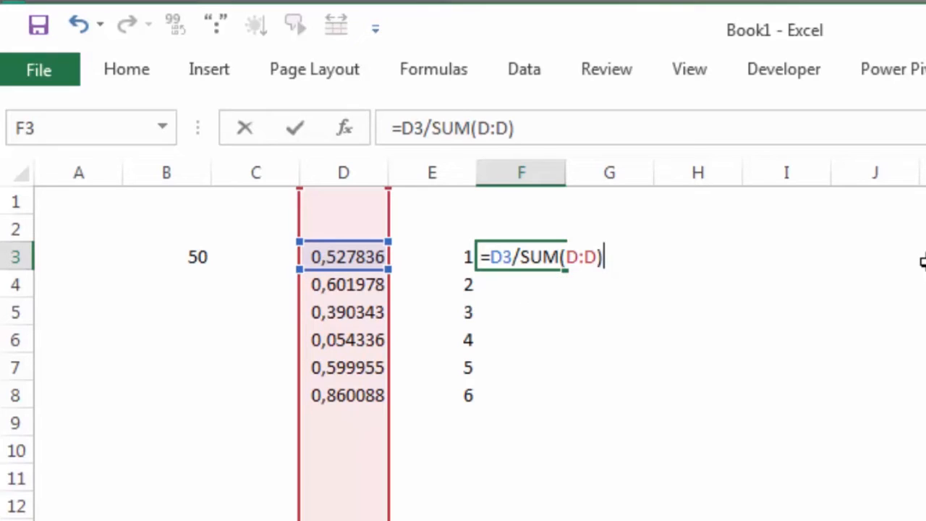
type("*")
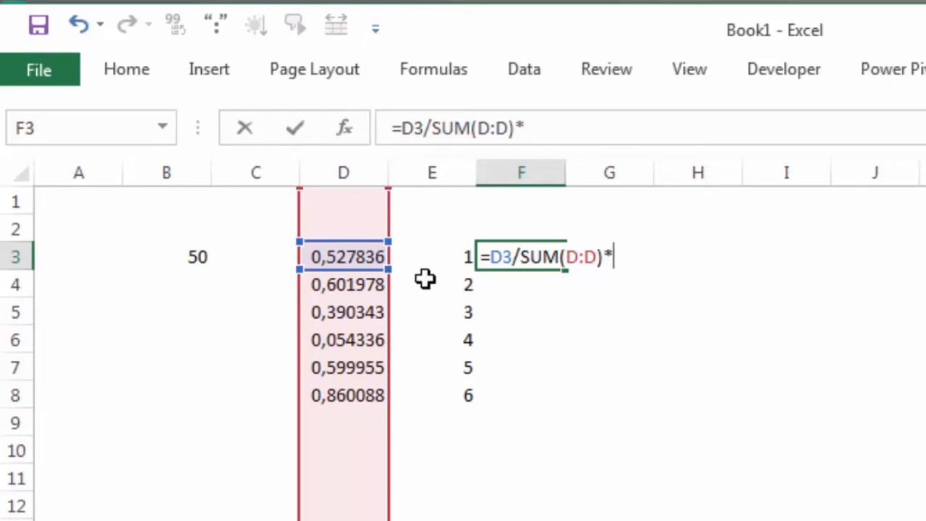
left_click(202, 256)
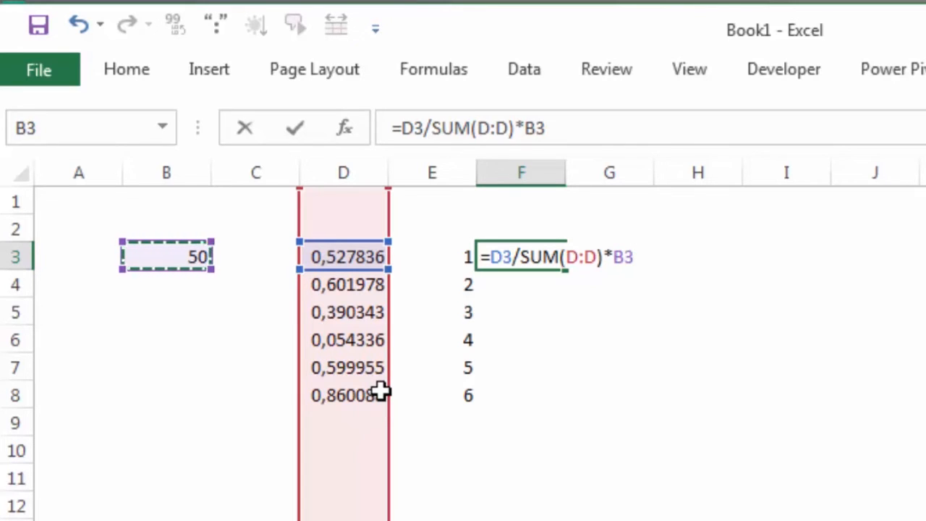
key("F4")
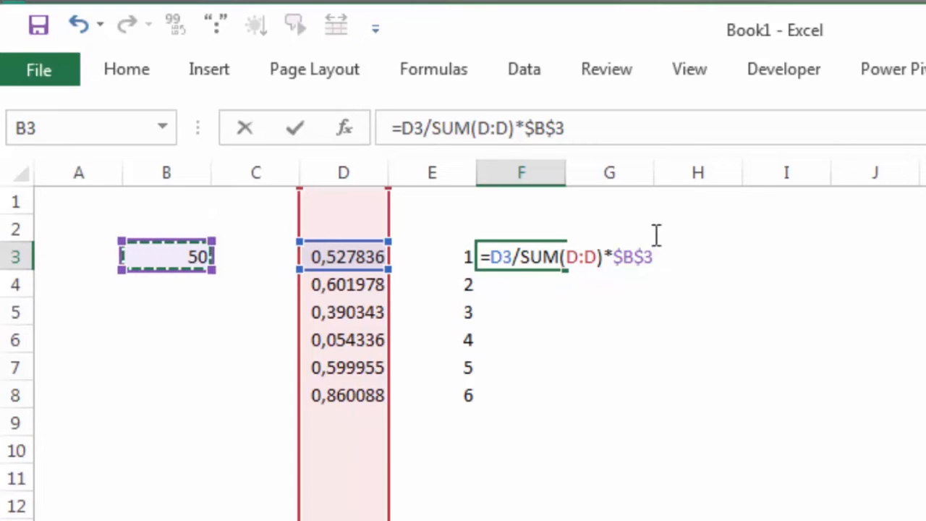
key("Return")
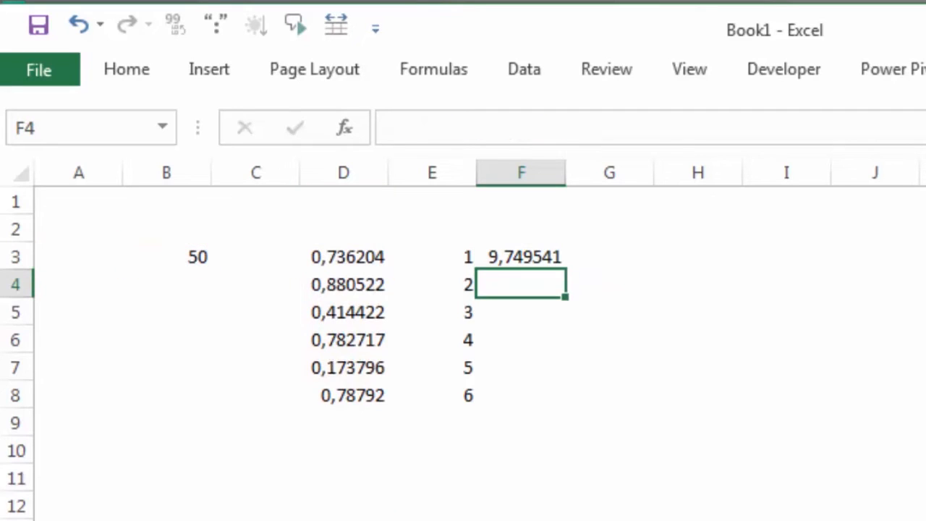
left_click(526, 249)
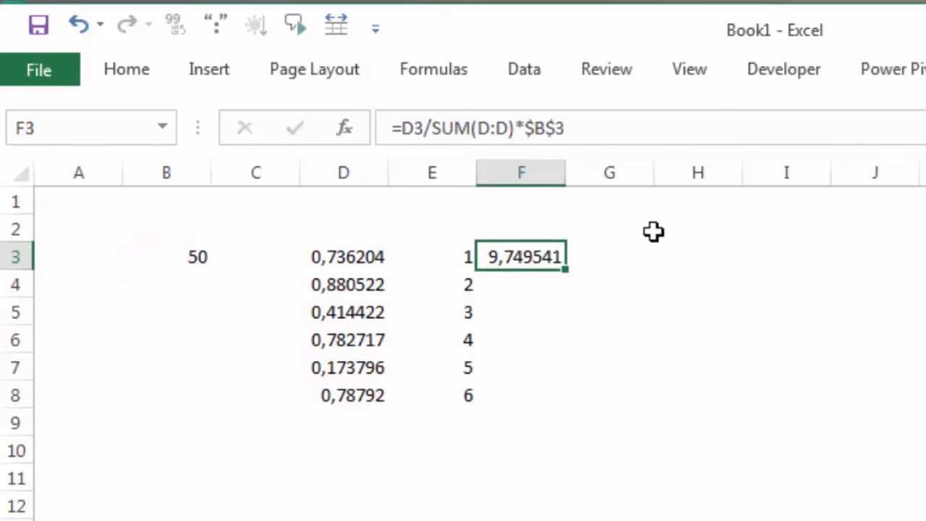
left_click_drag(571, 271, 574, 419)
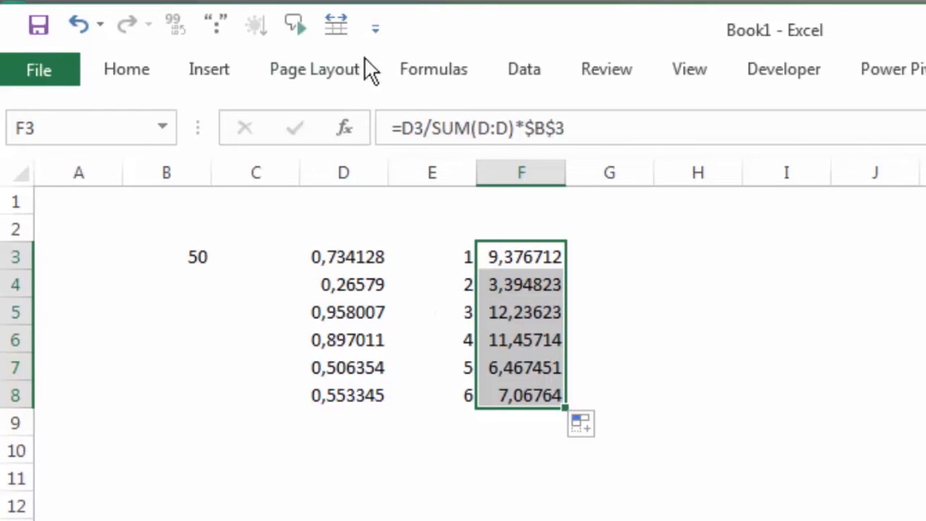
Reduce the number format of F3:F8 to zero decimal places and collapse the ribbon again.
left_click(132, 73)
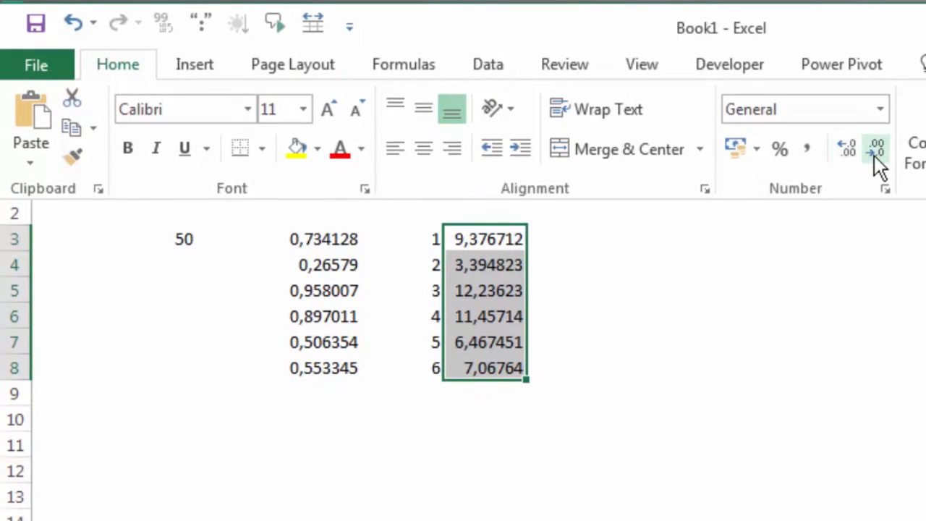
left_click(875, 155)
left_click(875, 155)
left_click(875, 156)
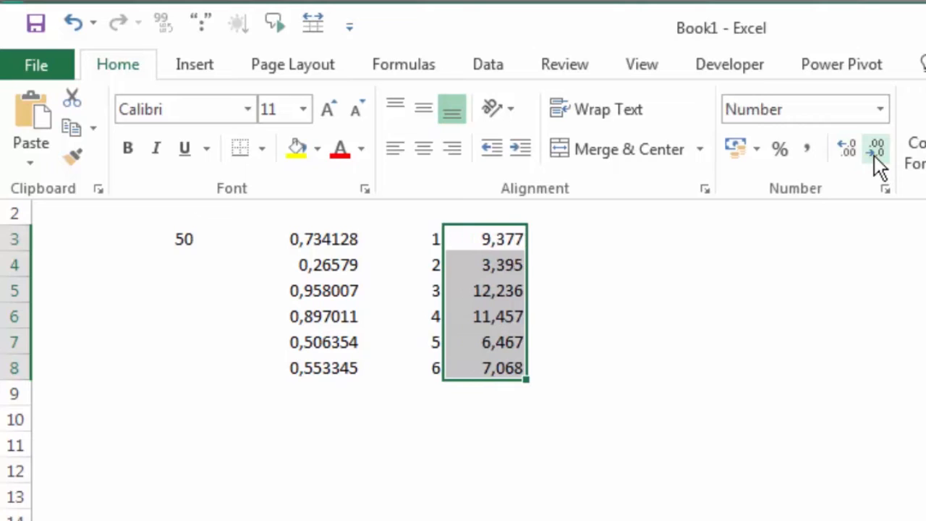
left_click(874, 156)
left_click(874, 155)
left_click(874, 156)
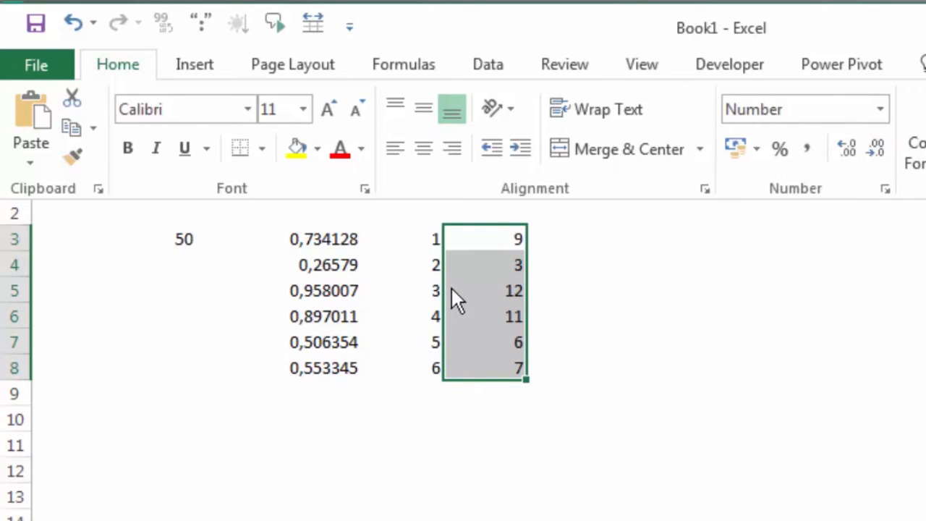
key("ctrl+F1")
Enter a SUM formula in cell F9 that totals the amounts in F3:F8.
left_click(510, 405)
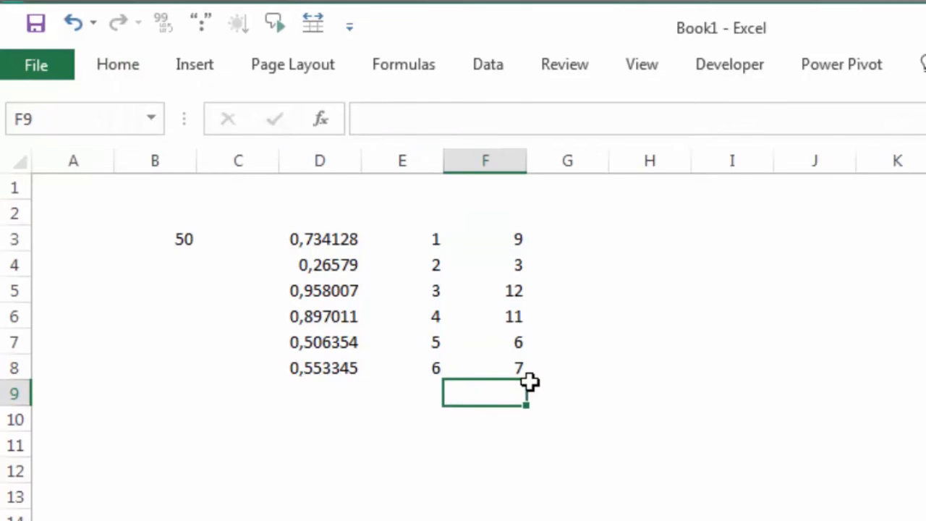
type("=")
type("m")
key("Tab")
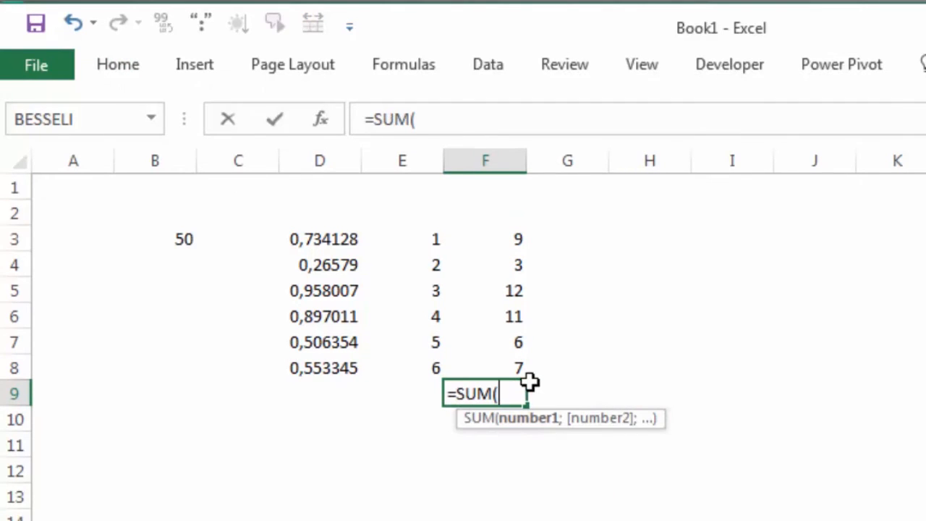
key("Up")
key("ctrl+shift+Up")
key("Return")
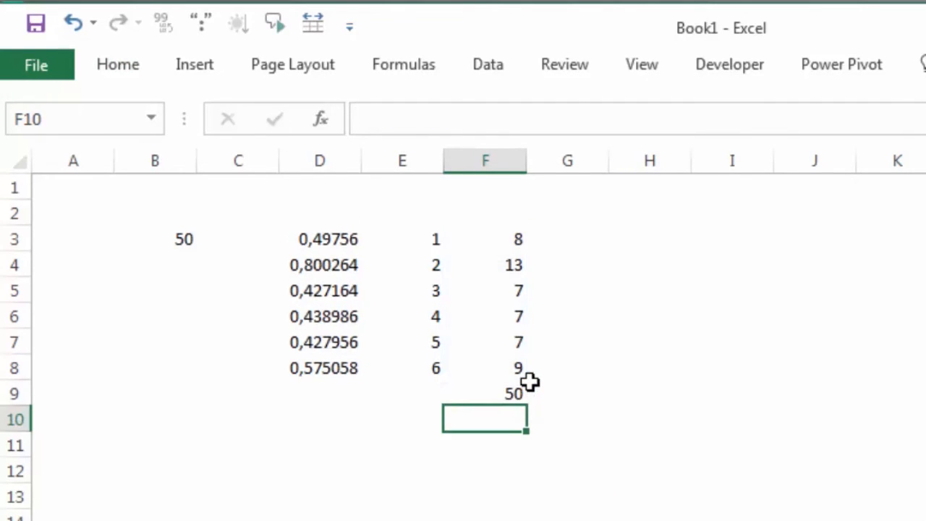
Recalculate the sheet several times to check the random amounts in F3:F8 against their sum in F9.
left_click(513, 395)
left_click(767, 397)
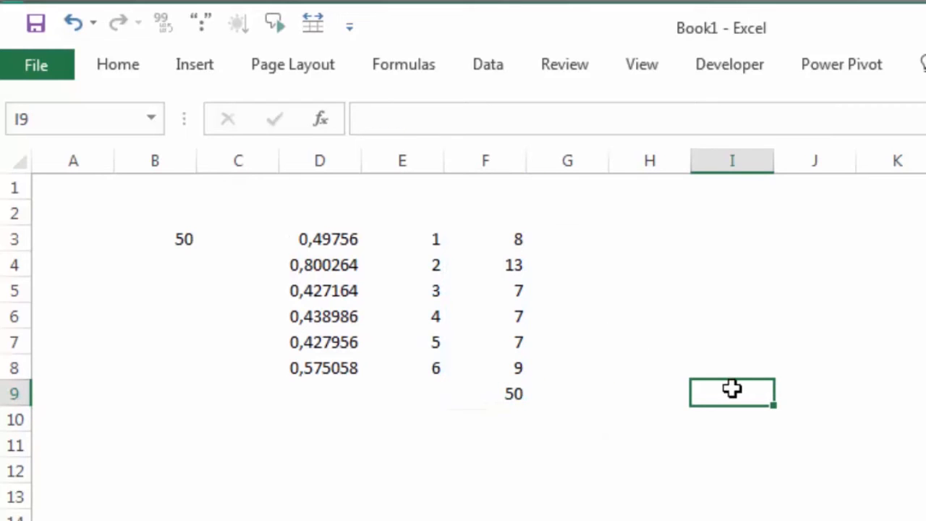
key("F9")
key("F9")
key("F9")
key("F9")
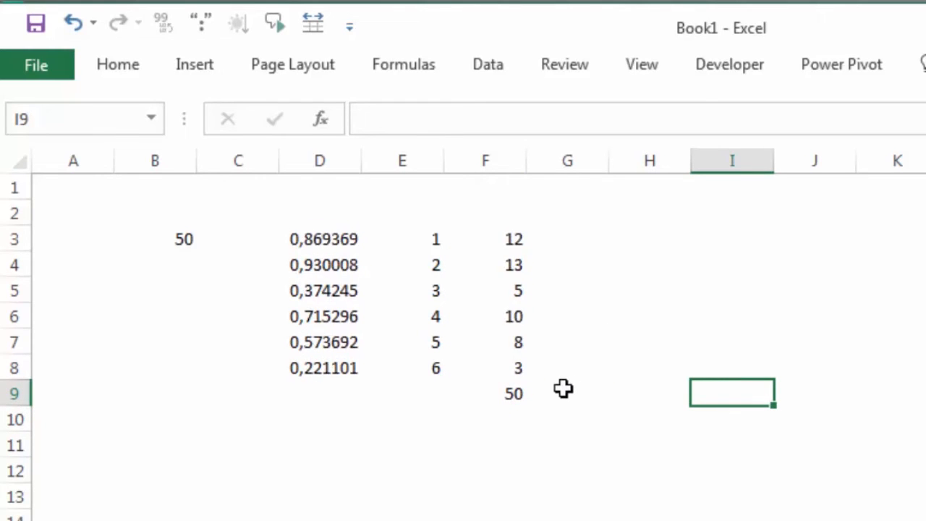
key("F9")
key("F9")
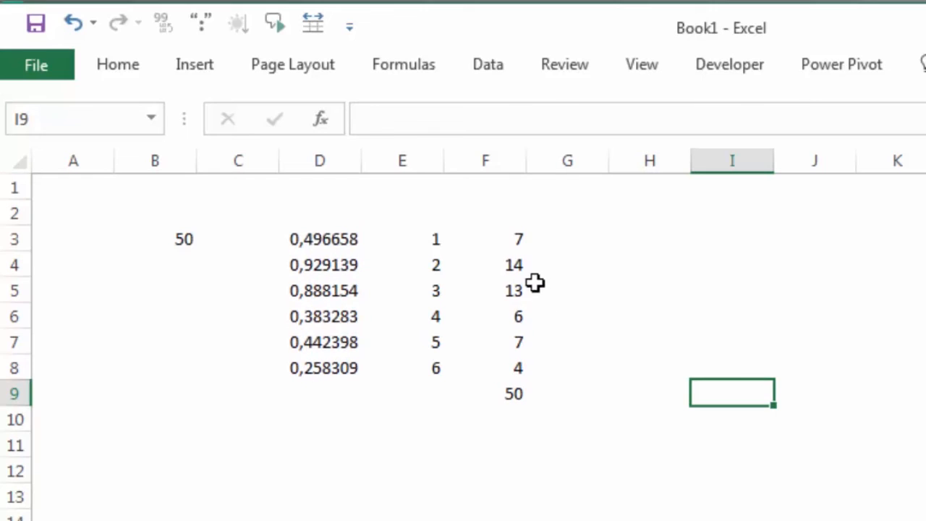
left_click(509, 238)
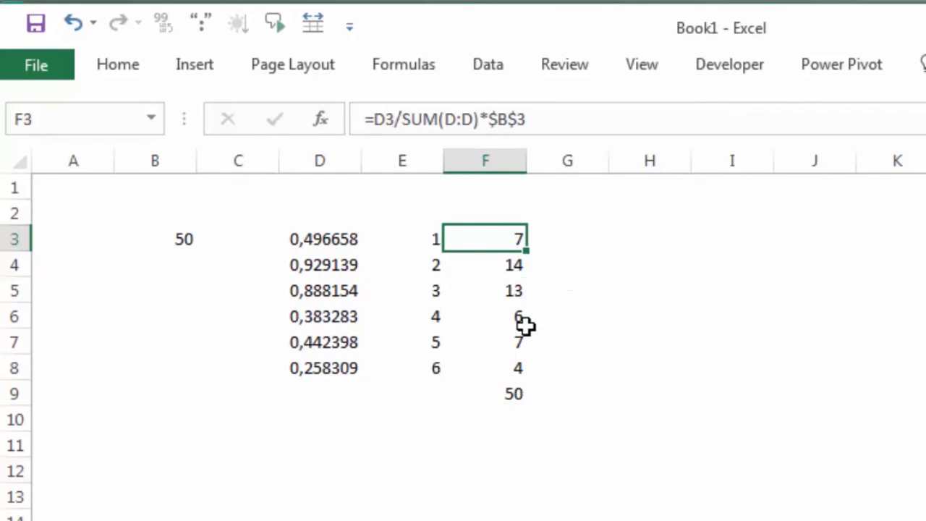
key("F9")
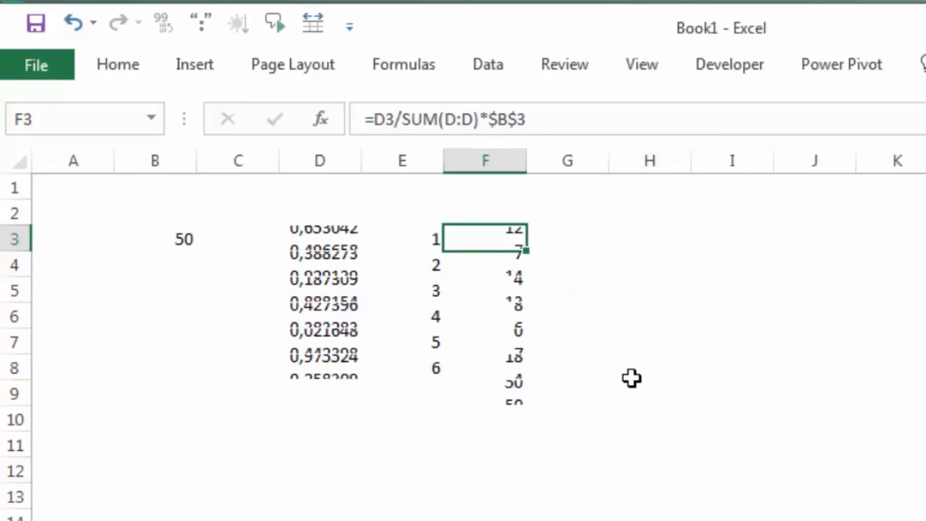
key("F9")
key("F9")
key("F9")
key("F9")
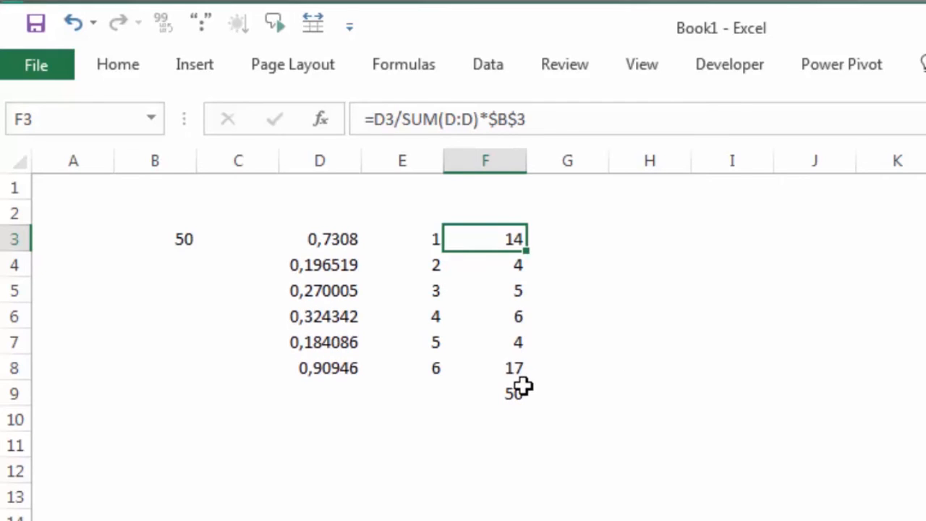
Delete the sum in cell F9 and set the total in cell B3 to 100.
left_click(521, 391)
key("Delete")
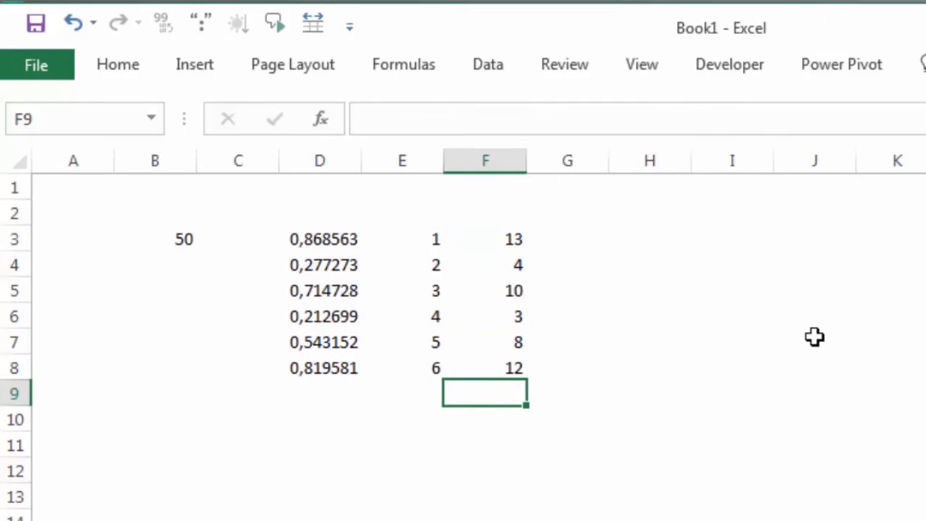
left_click(766, 363)
left_click(166, 238)
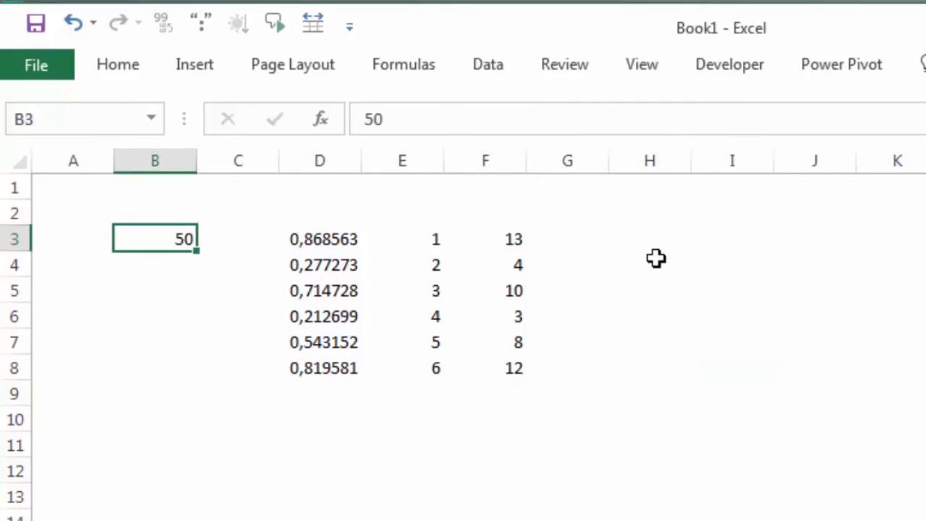
type("100")
key("Return")
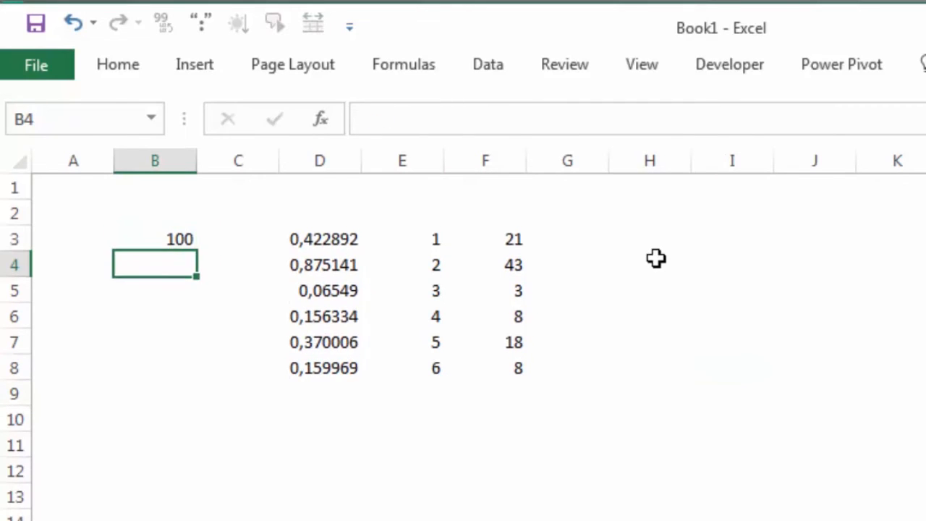
left_click(656, 259)
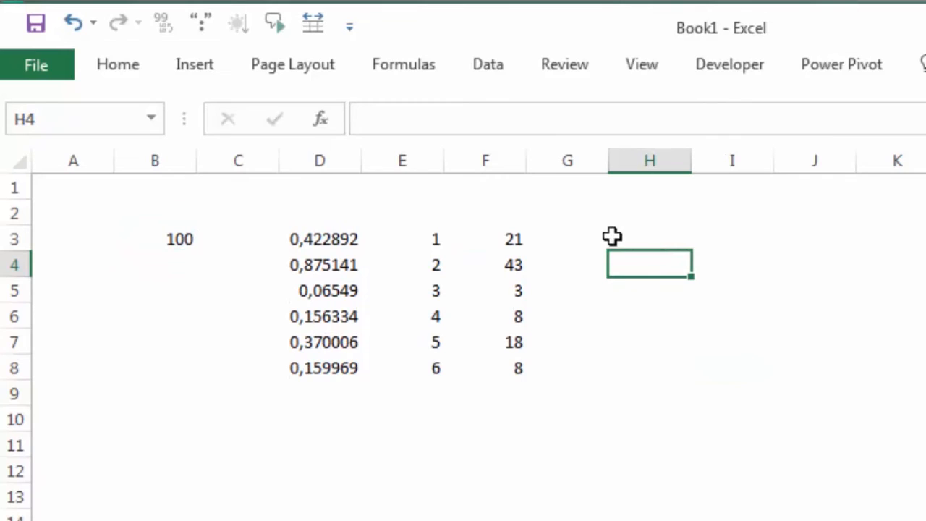
Enter the formula =SUM(F3:F19) in cell B4, below the total, as a check sum of the amounts.
left_click(169, 267)
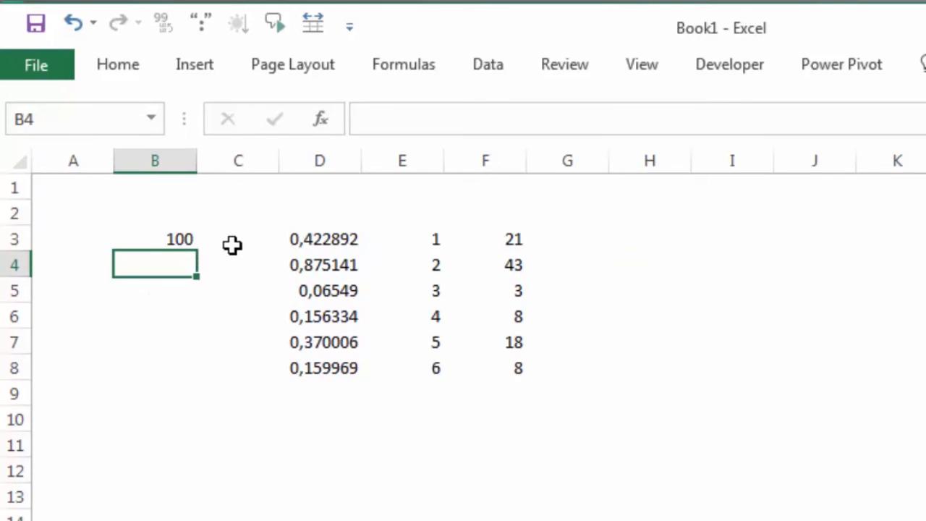
type("=sum")
key("Tab")
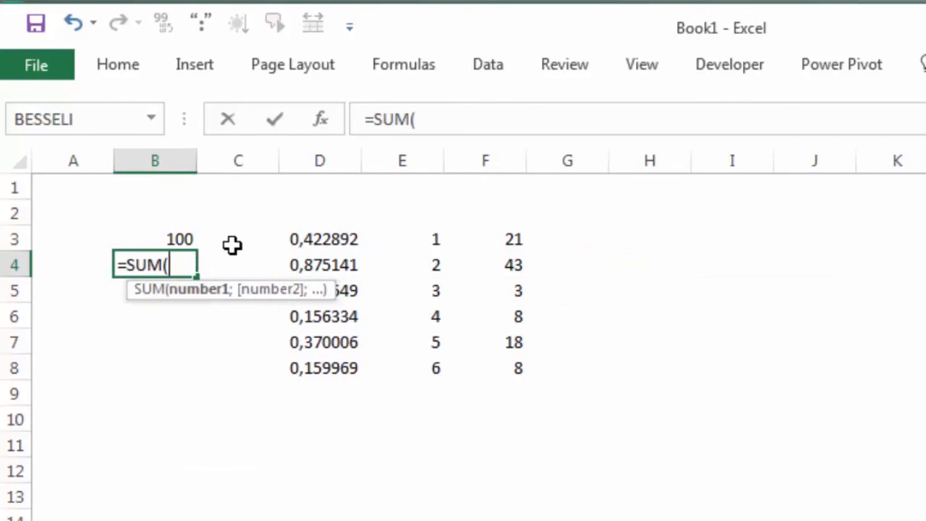
left_click_drag(499, 239, 518, 520)
key("Return")
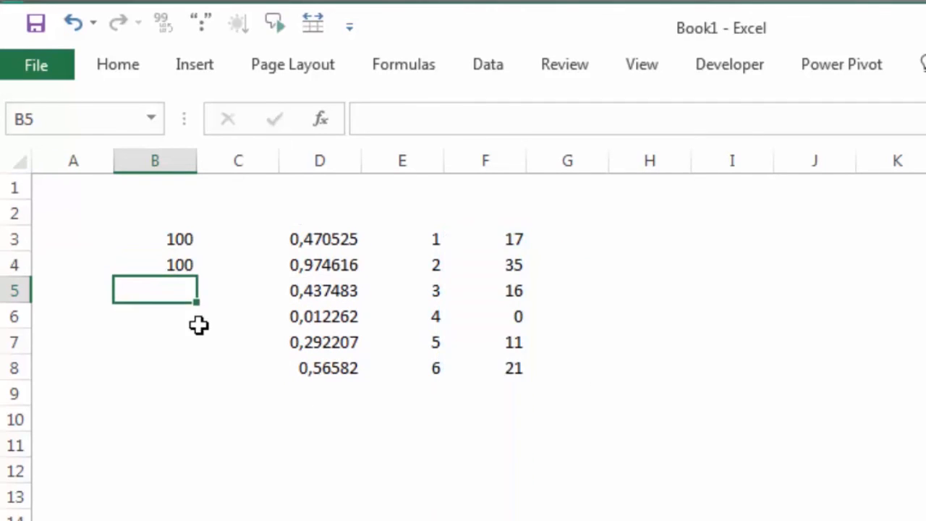
left_click(184, 269)
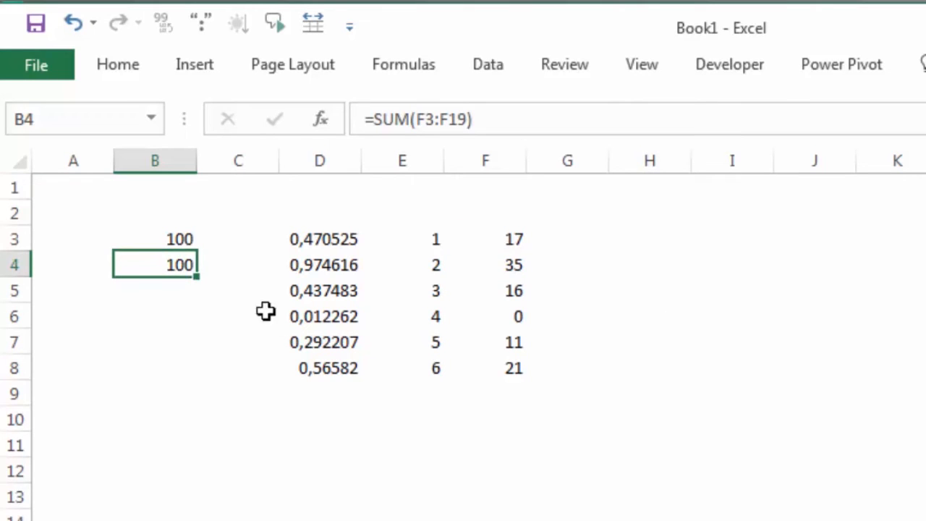
left_click(338, 386)
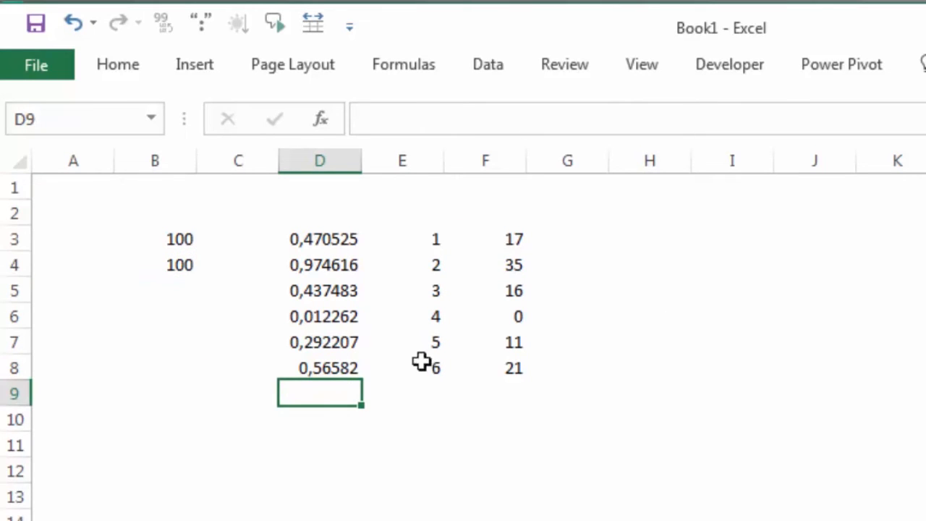
Extend the number series in column E to 10 in E12 and fill the =RAND() formula down to D12.
left_click(438, 245)
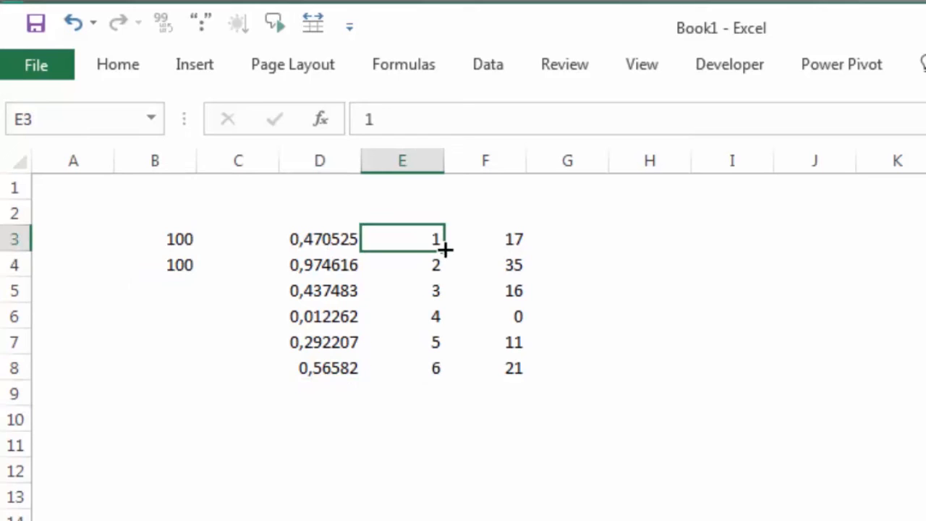
left_click_drag(444, 249, 443, 492)
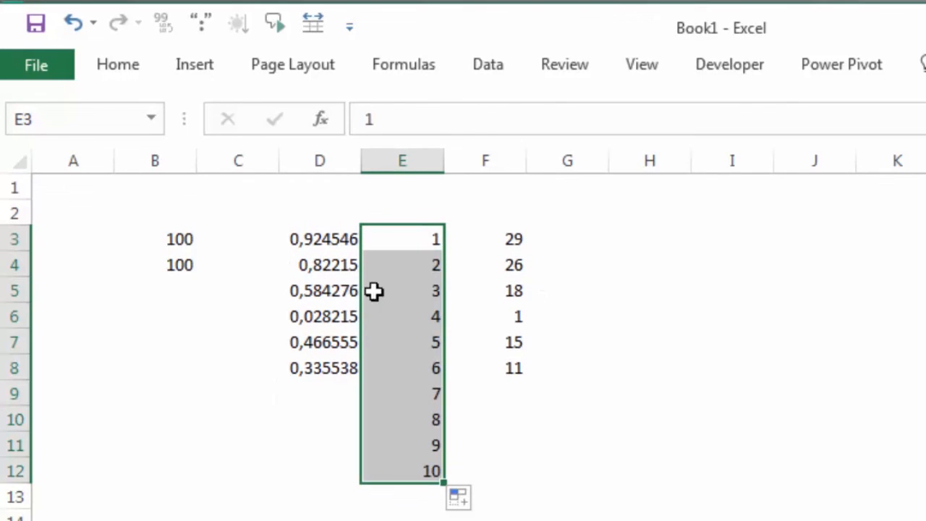
left_click(335, 364)
left_click_drag(360, 380, 363, 478)
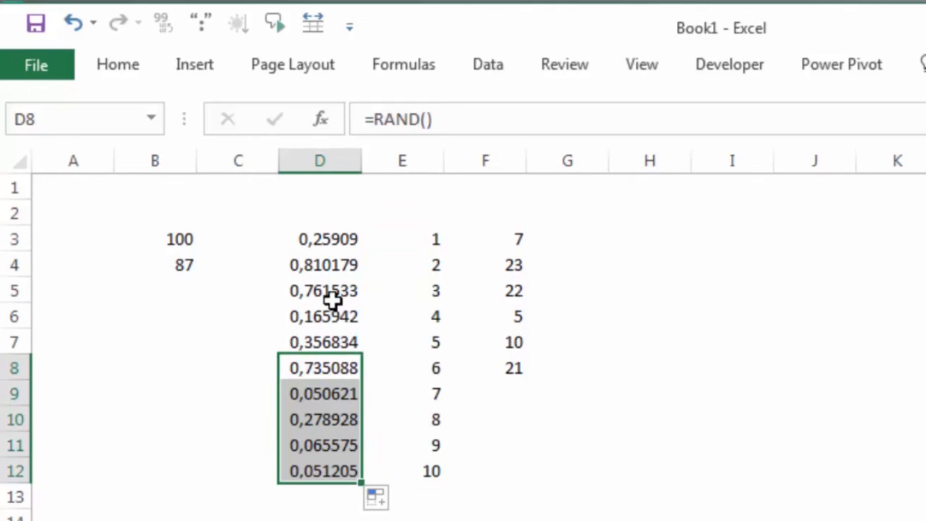
Fill the formula =D3/SUM(D:D)*$B$3 from F3 down to F12.
left_click(516, 241)
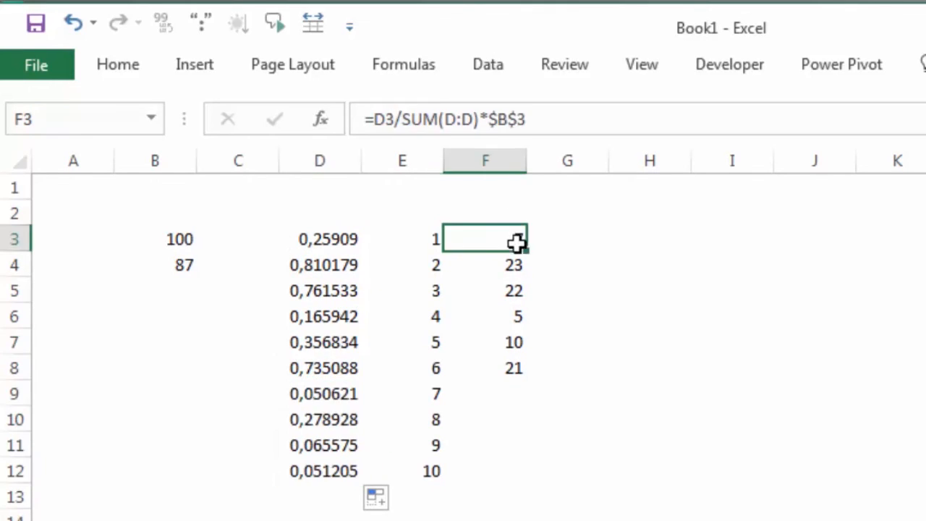
left_click_drag(531, 249, 521, 492)
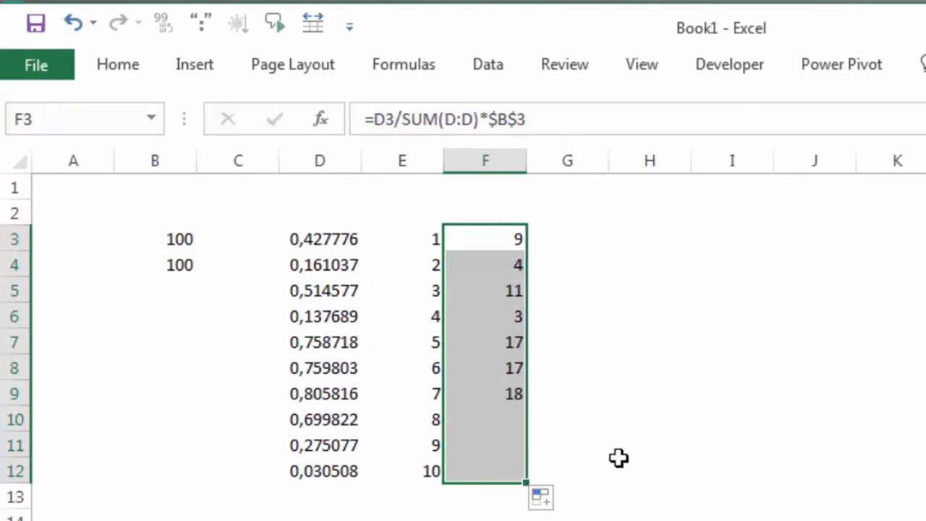
left_click(695, 391)
Recalculate the sheet repeatedly to check the ten random amounts in F3:F12 and compare their sum in B4 with the total in B3.
left_click(182, 275)
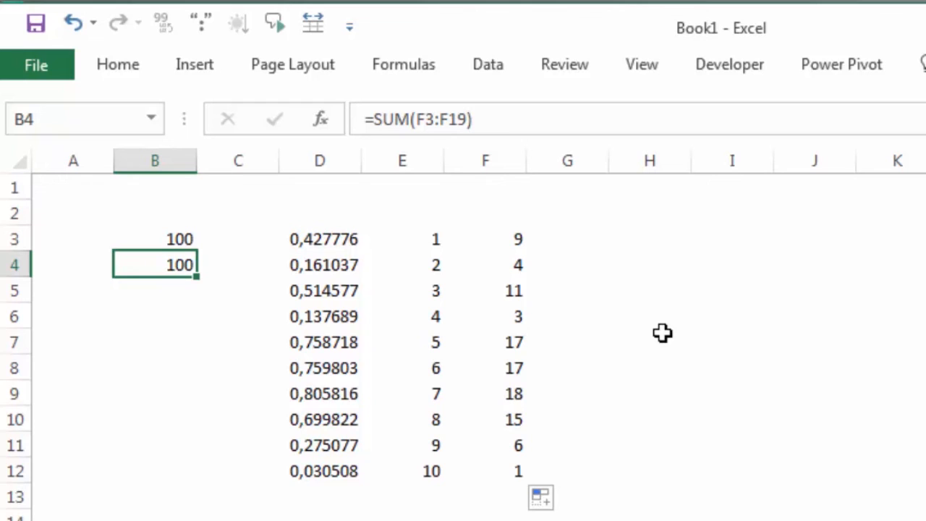
key("F9")
key("F9")
key("F9")
key("F9")
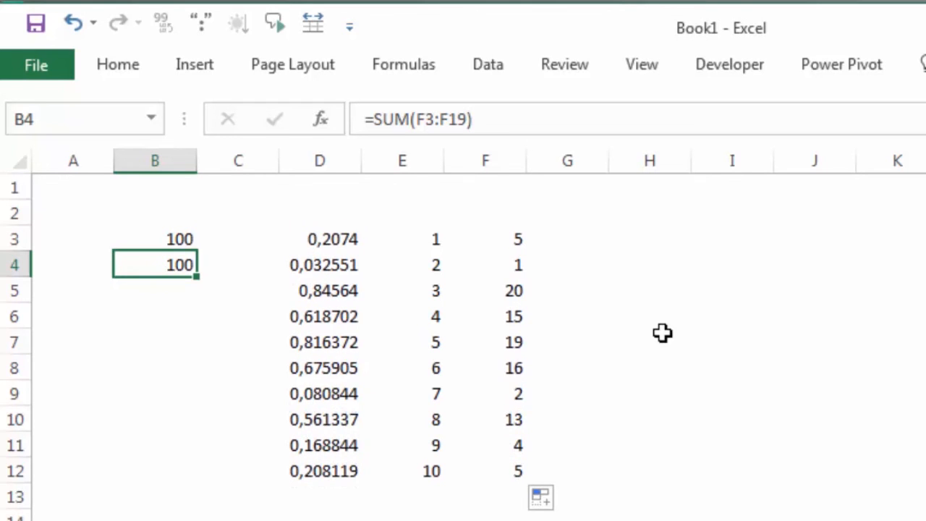
key("F9")
left_click(715, 325)
key("F9")
key("F9")
key("F9")
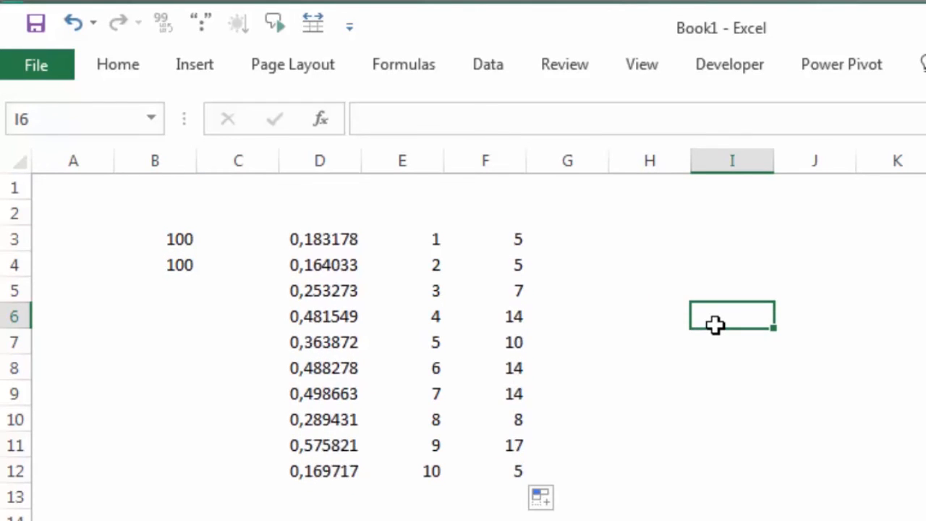
key("F9")
key("F9")
key("F9")
key("F9")
key("F9")
key("F9")
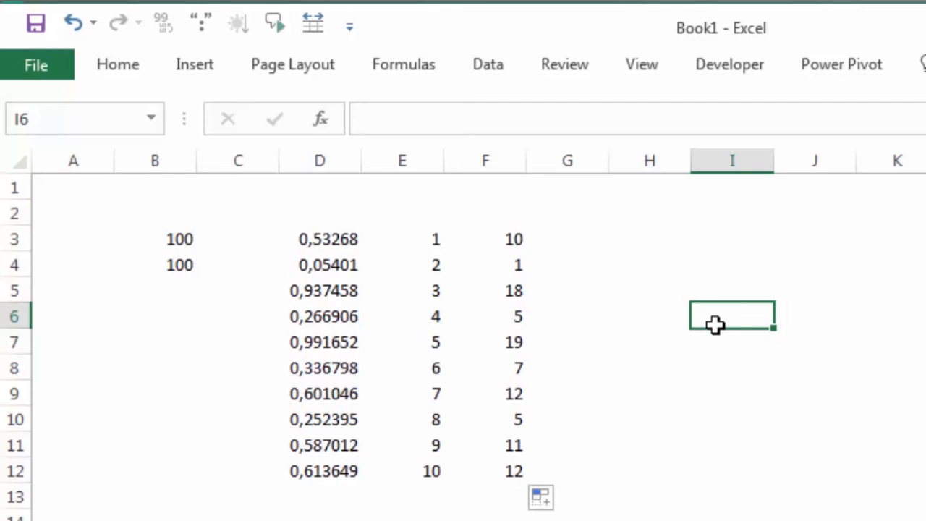
key("F9")
key("F9")
key("F9")
key("F9")
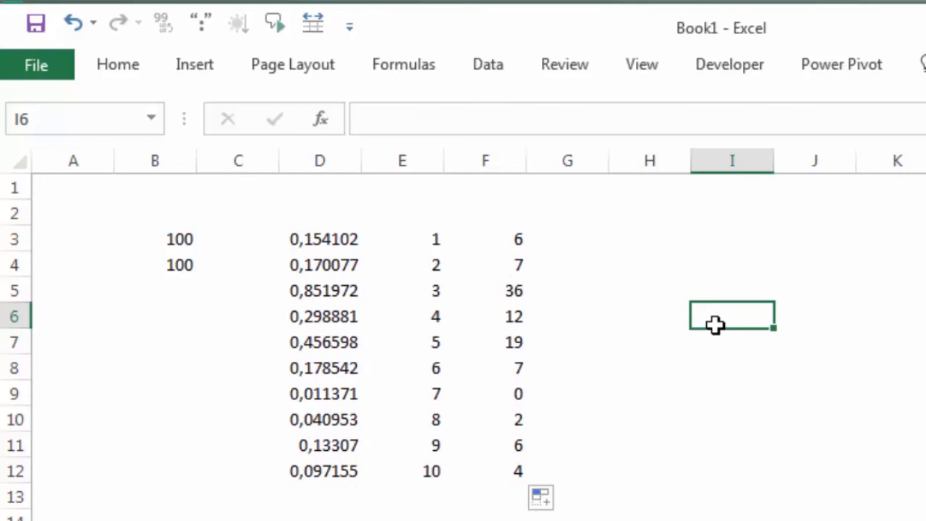
key("F9")
key("F9")
key("F9")
key("F9")
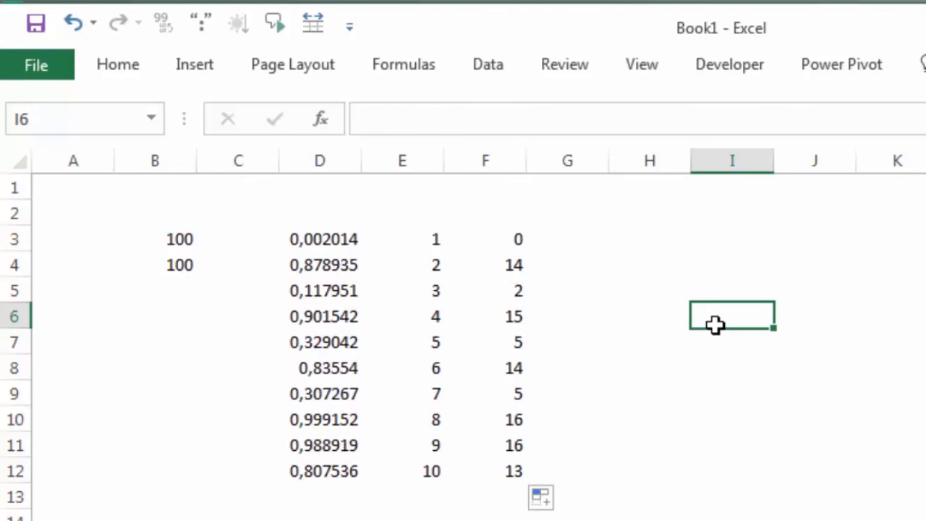
key("F9")
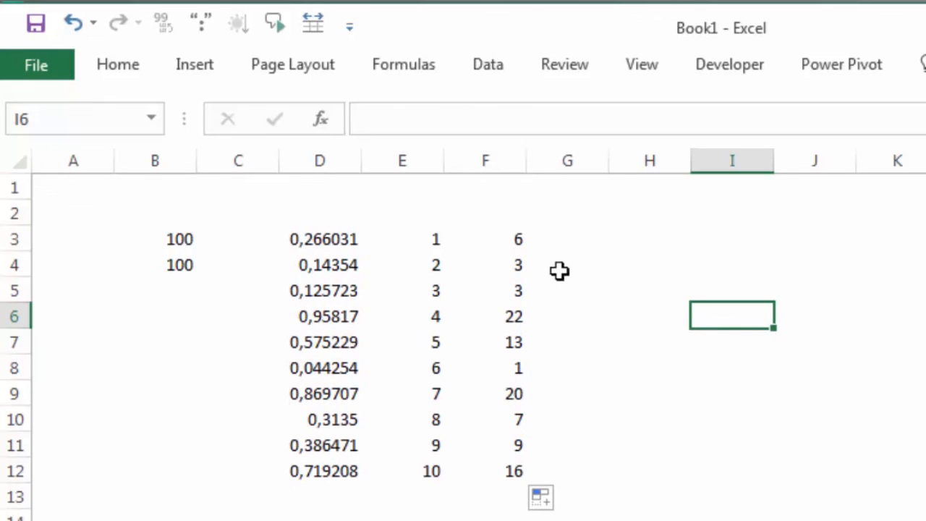
left_click(509, 233)
left_click(713, 265)
key("F9")
key("F9")
key("F9")
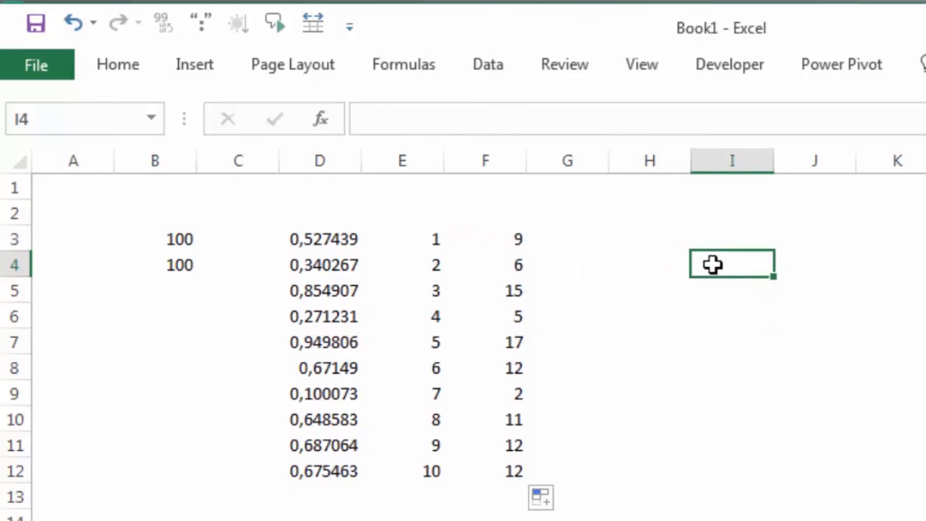
key("F9")
key("F9")
key("F9")
key("F9")
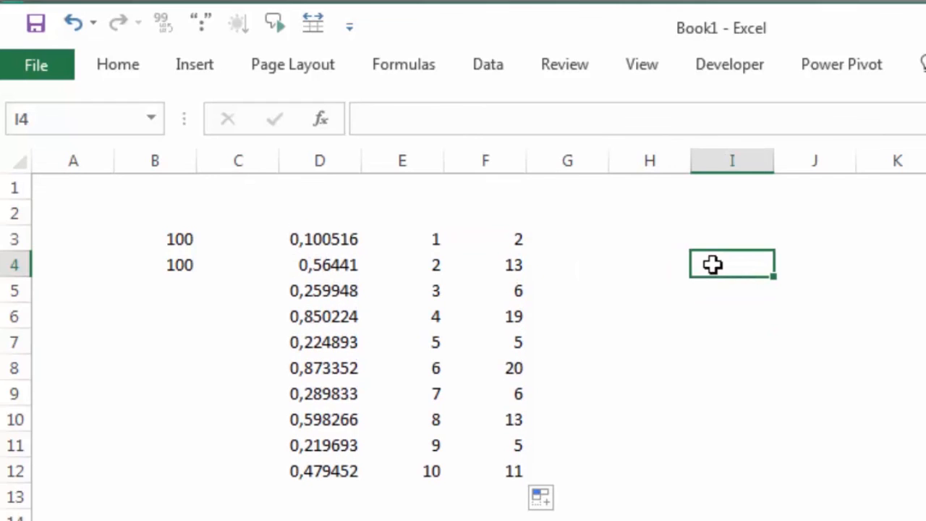
key("F9")
key("F9")
key("F9")
key("F9")
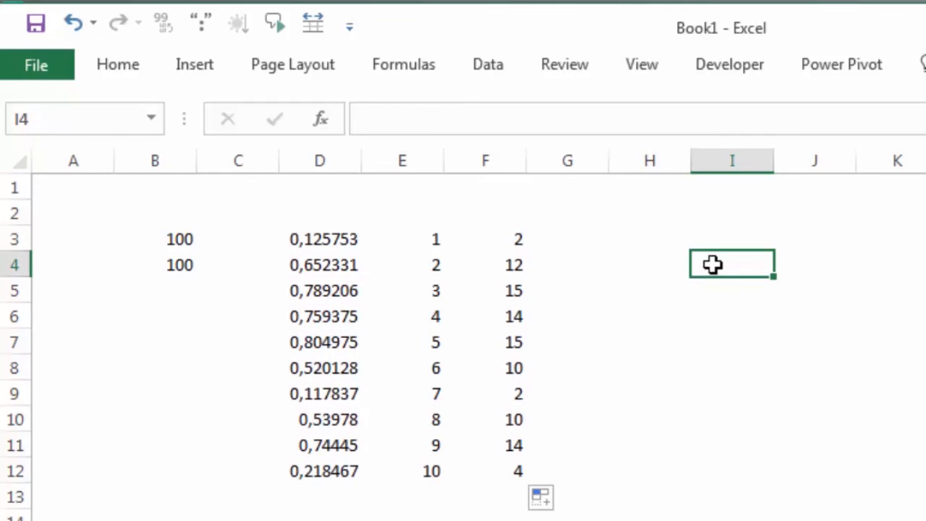
key("F9")
key("F9")
key("F9")
key("F9")
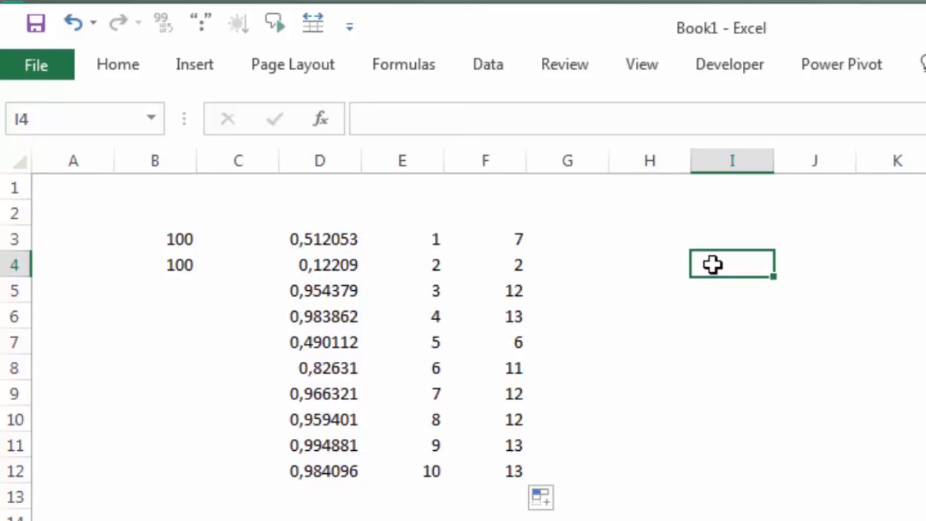
left_click(581, 288)
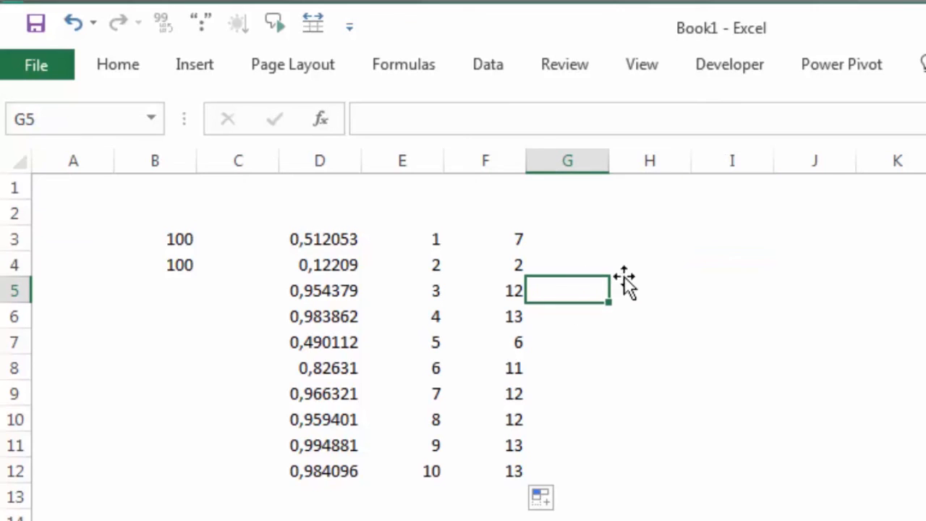
left_click(700, 272)
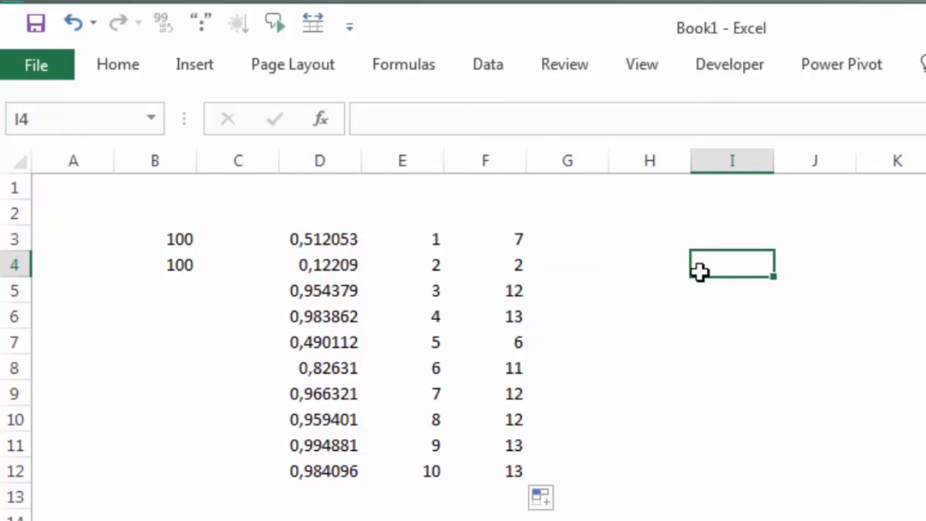